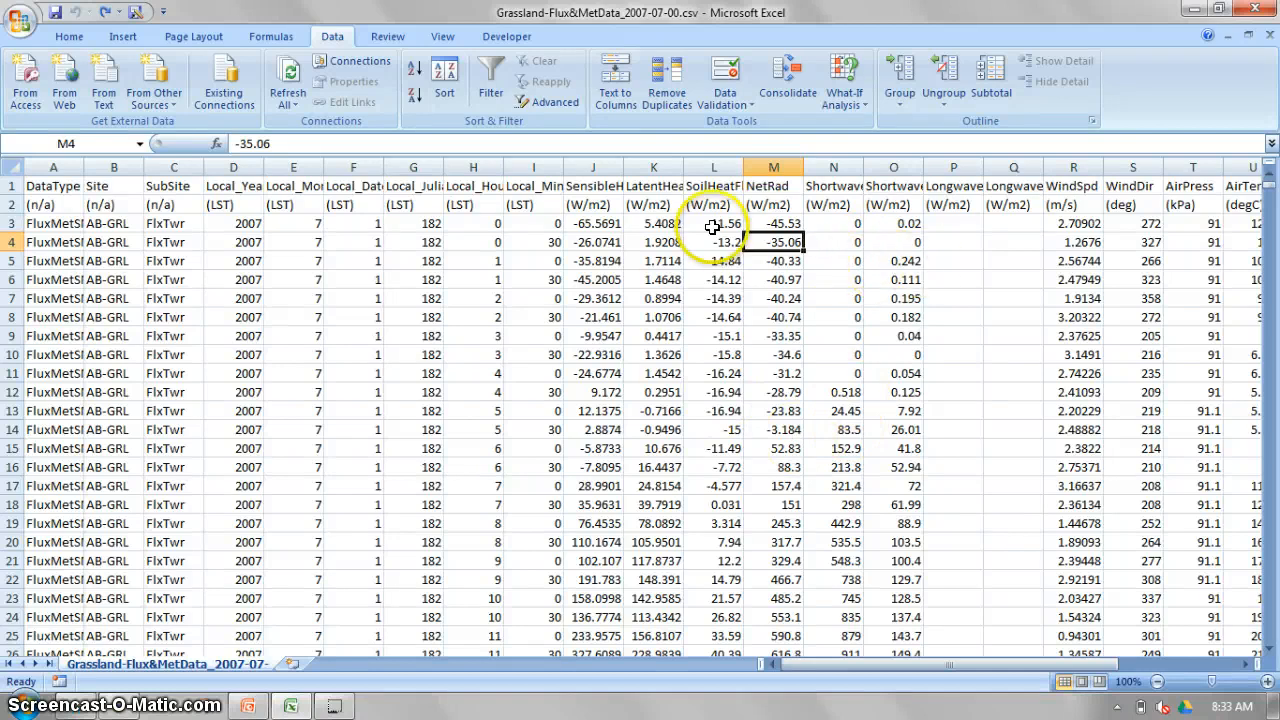
Replace every -999 value in the sheet with an empty entry.
left_click(584, 263)
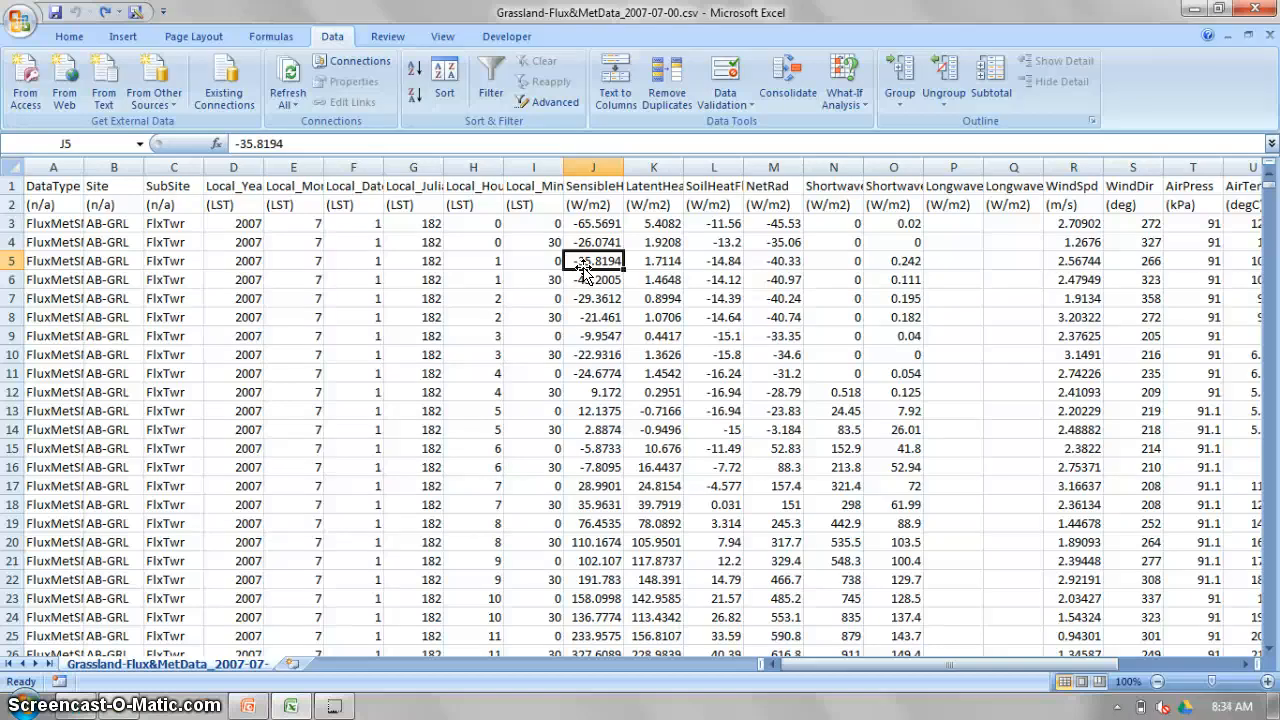
key("ctrl+f")
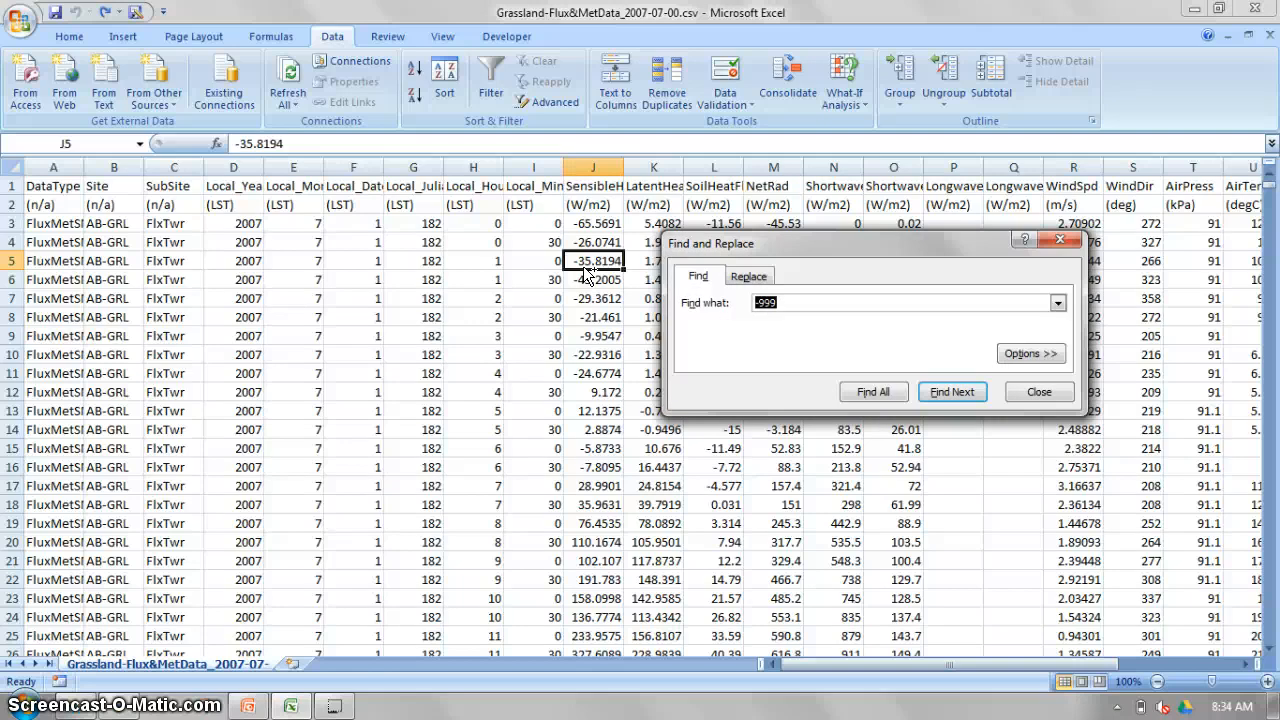
left_click(750, 276)
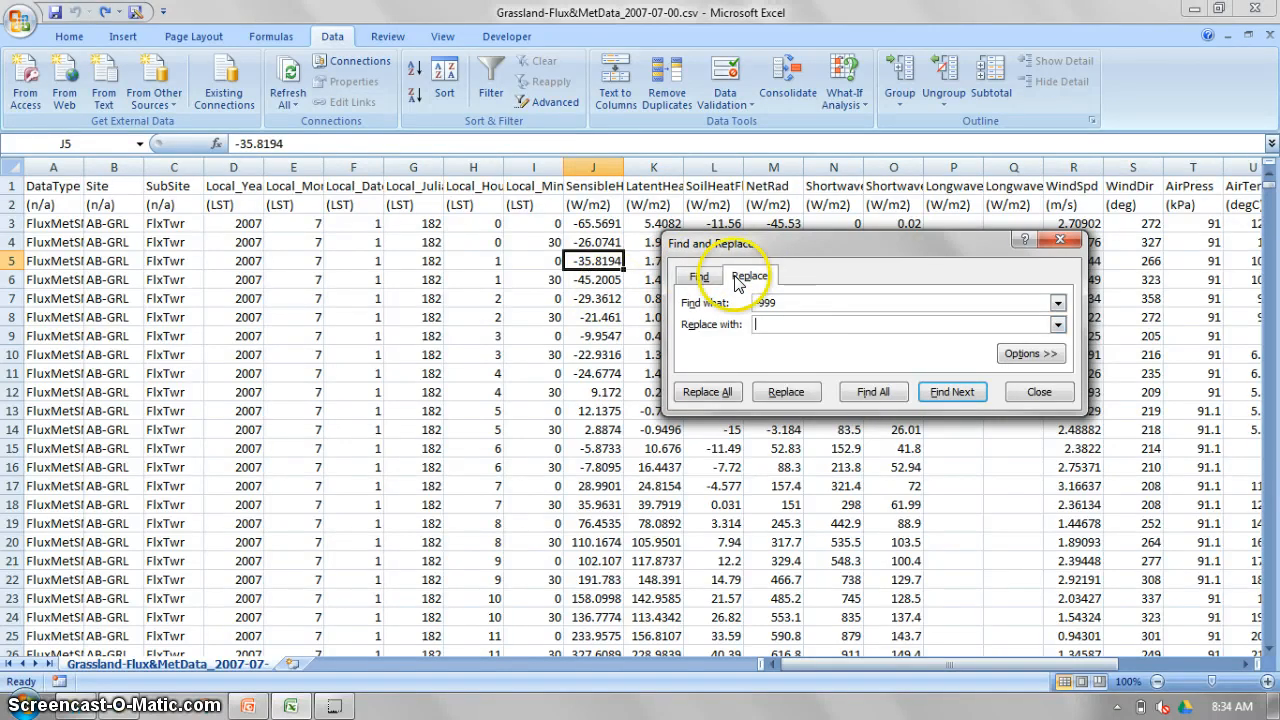
left_click(789, 302)
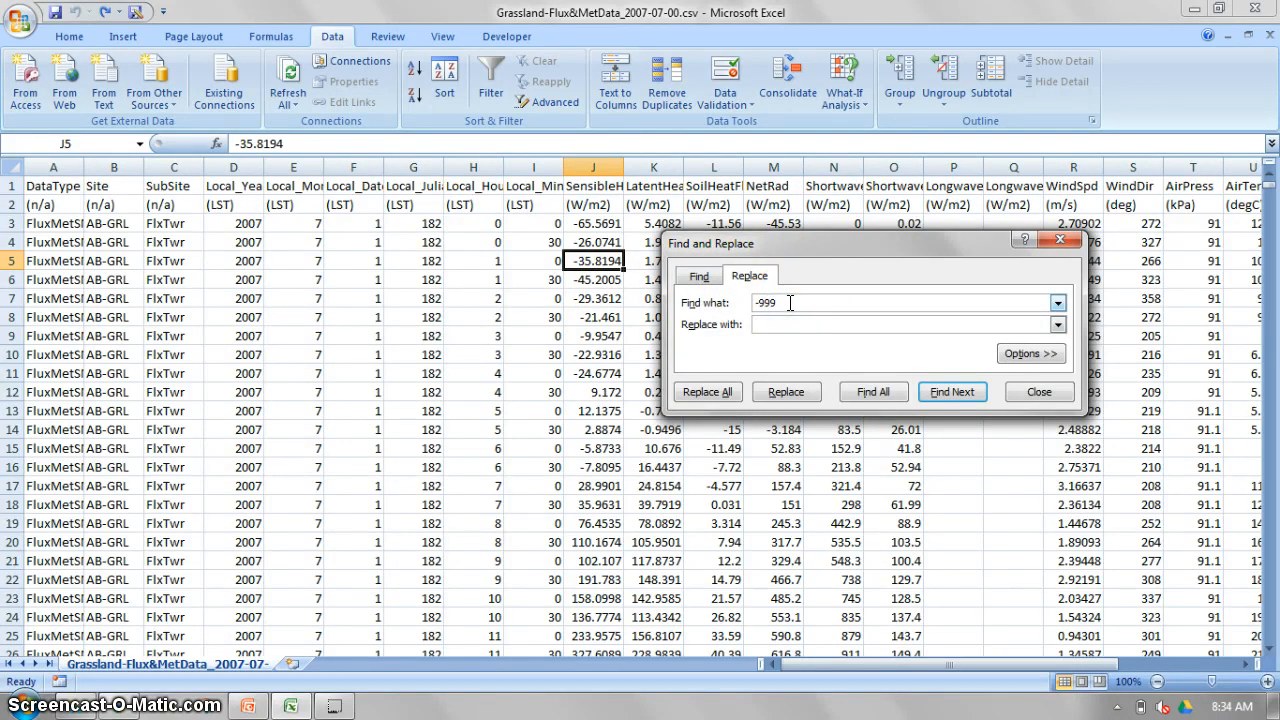
left_click(782, 325)
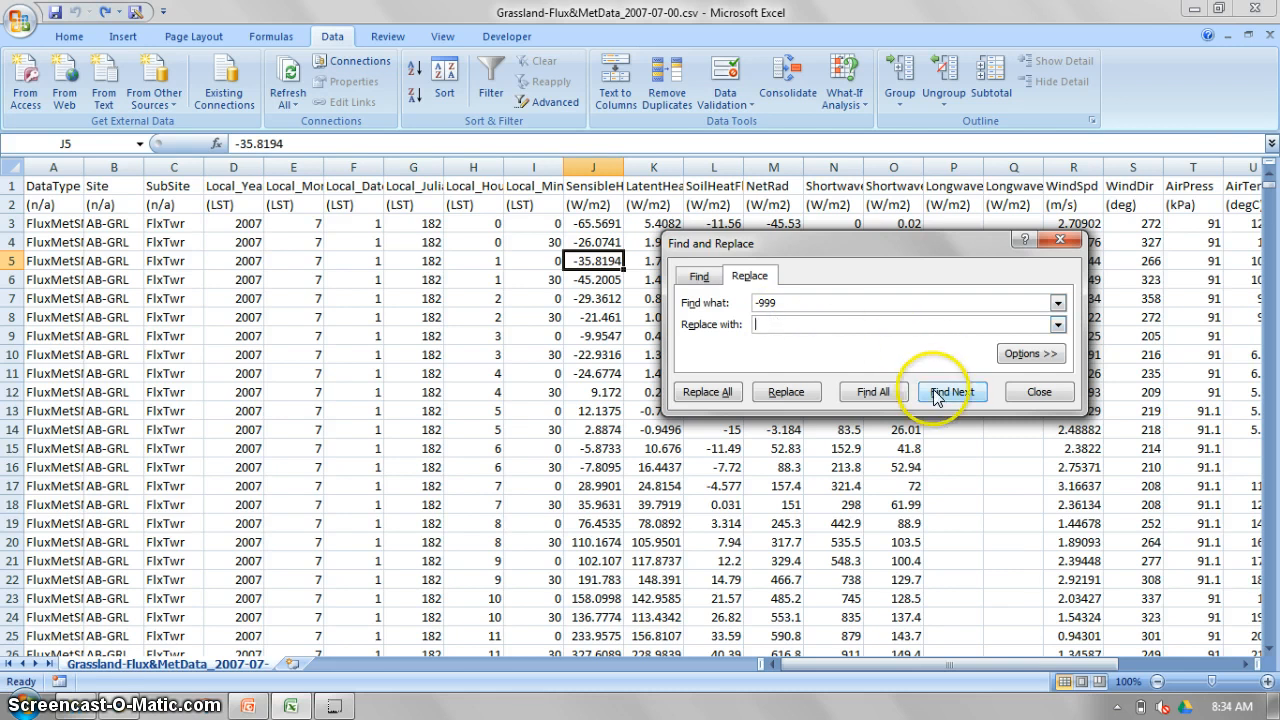
left_click(714, 394)
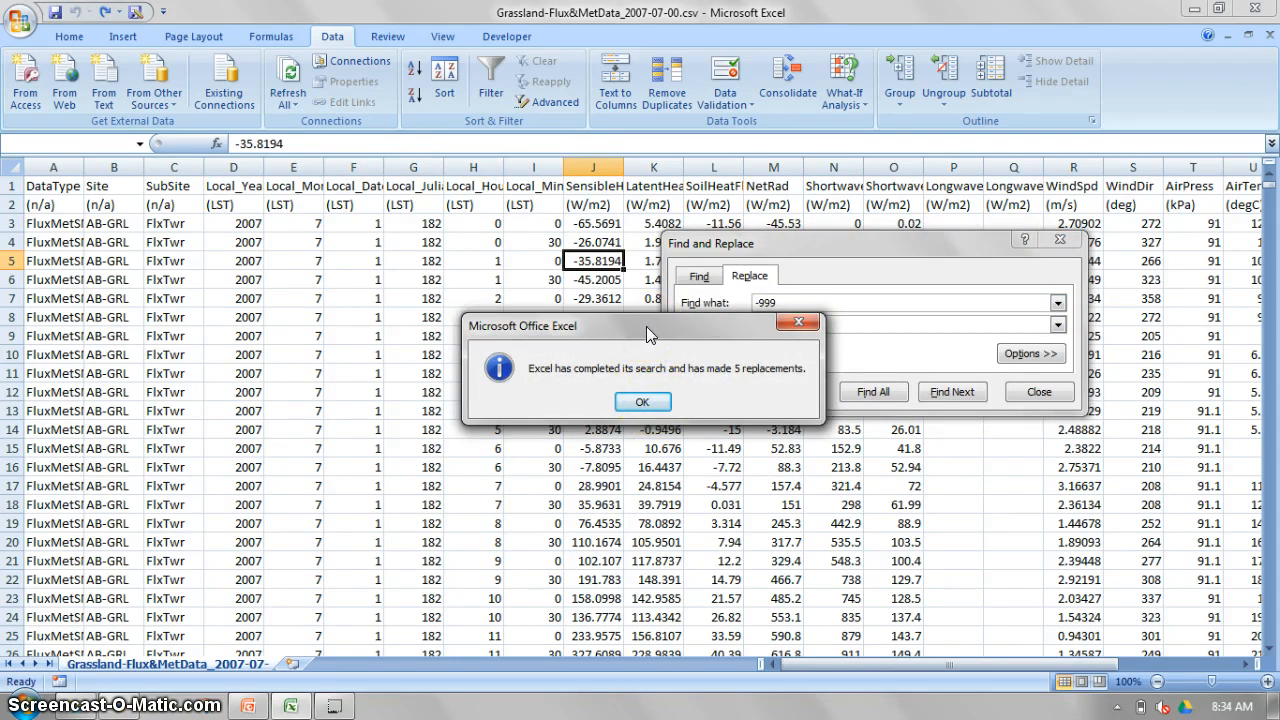
left_click(640, 405)
left_click(640, 405)
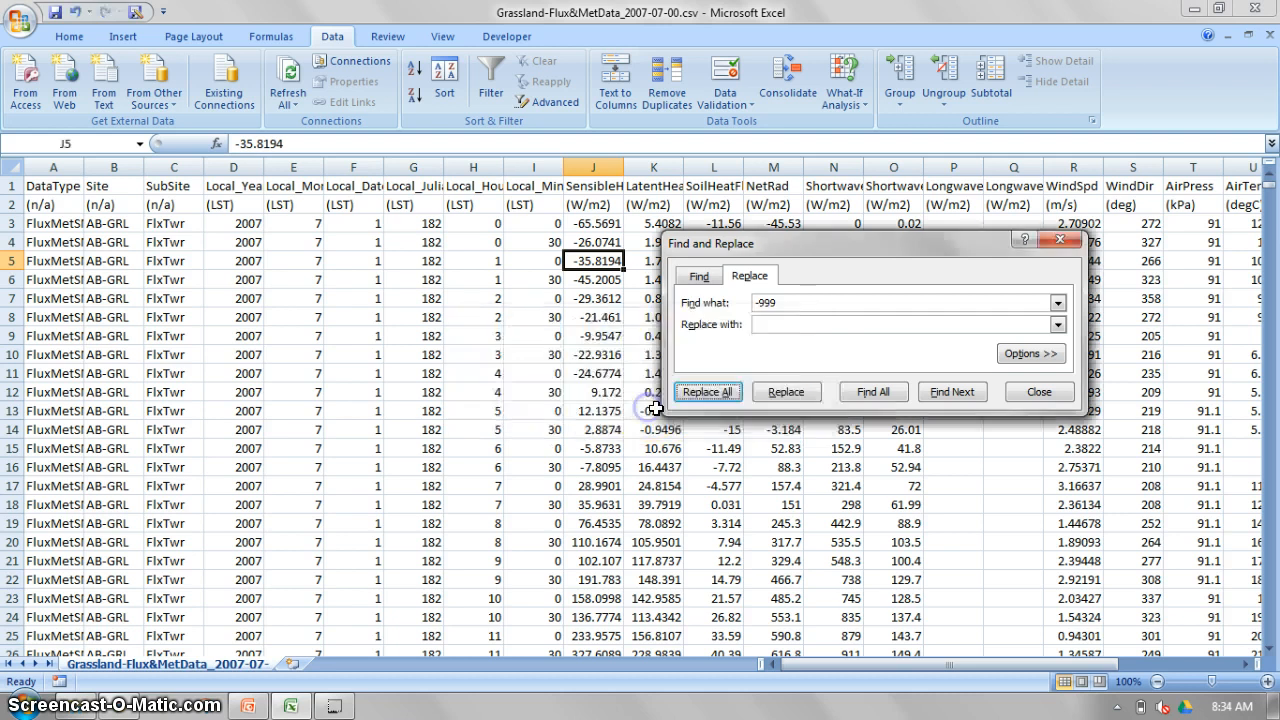
left_click(1078, 395)
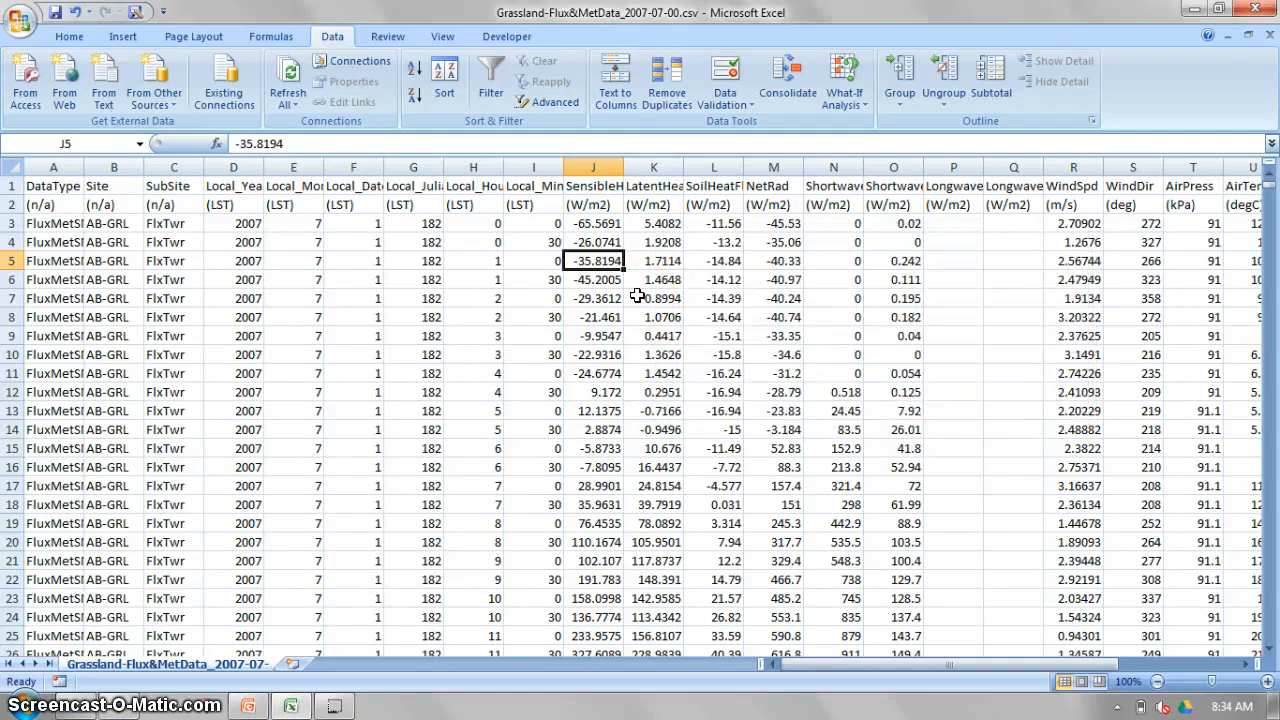
right_click(578, 160)
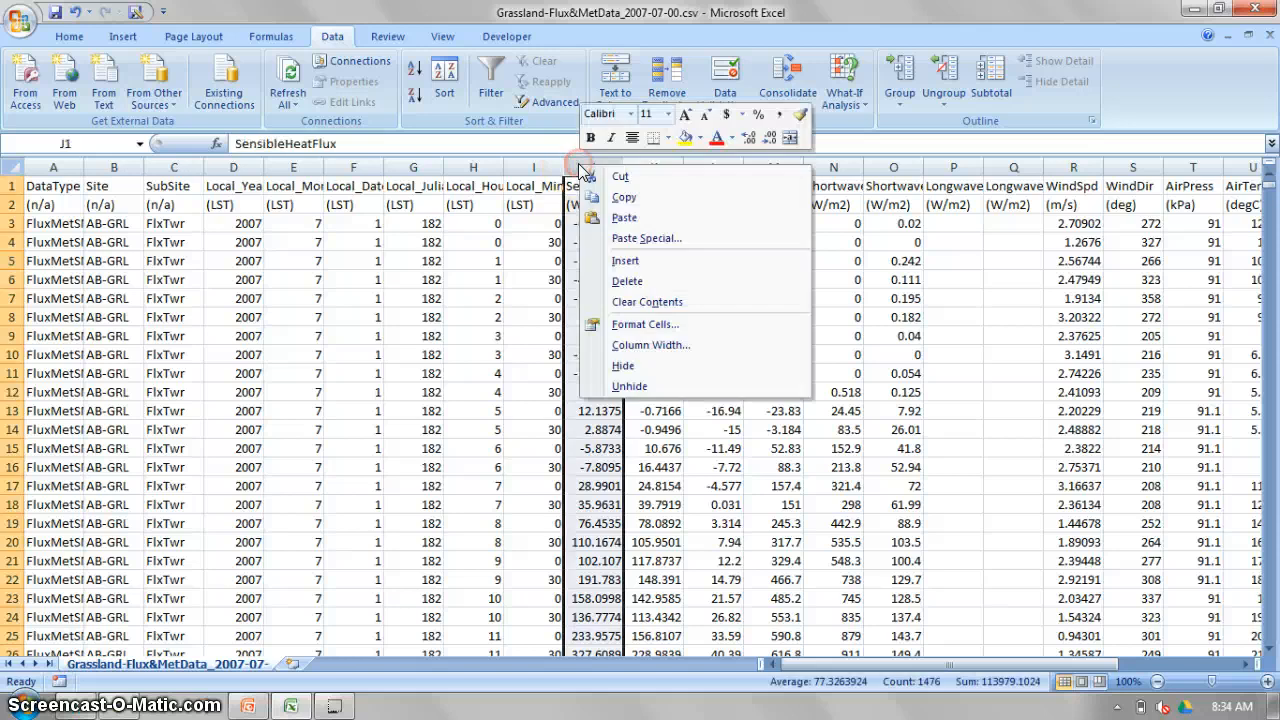
key("Escape")
left_click(678, 280)
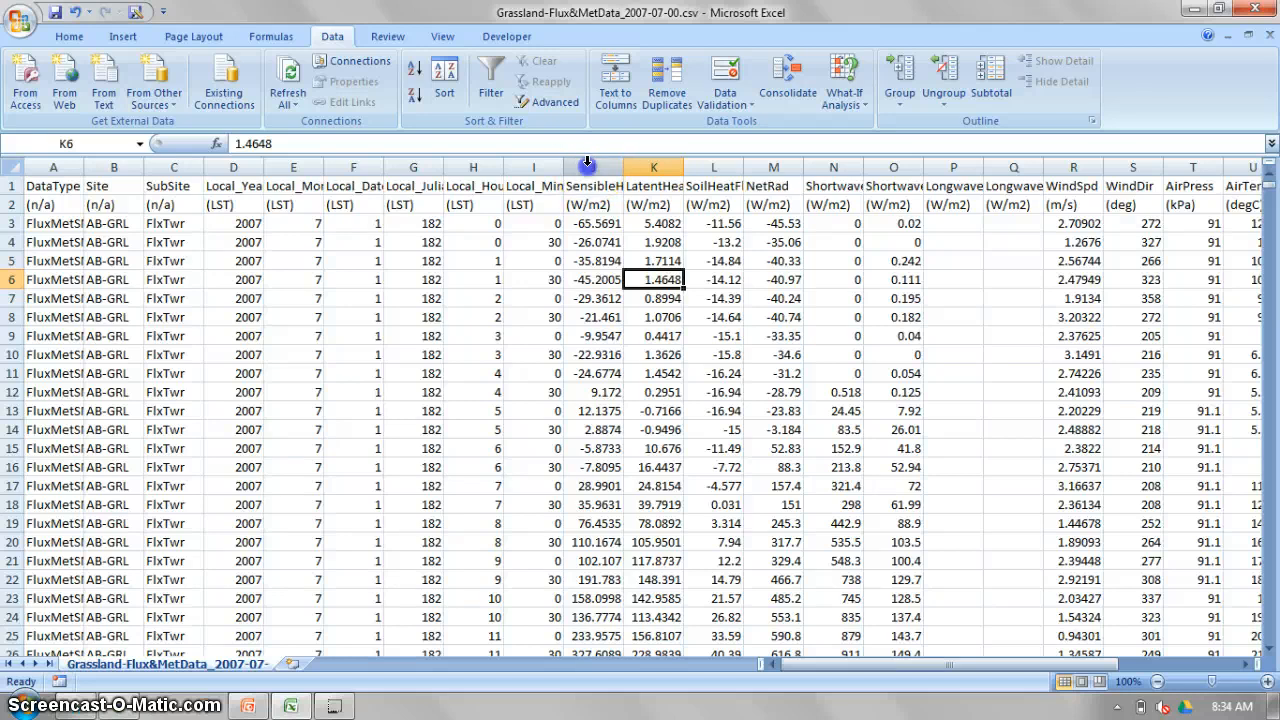
Insert an empty column between Local_Minute and SensibleHeatFlux.
right_click(578, 162)
left_click(636, 263)
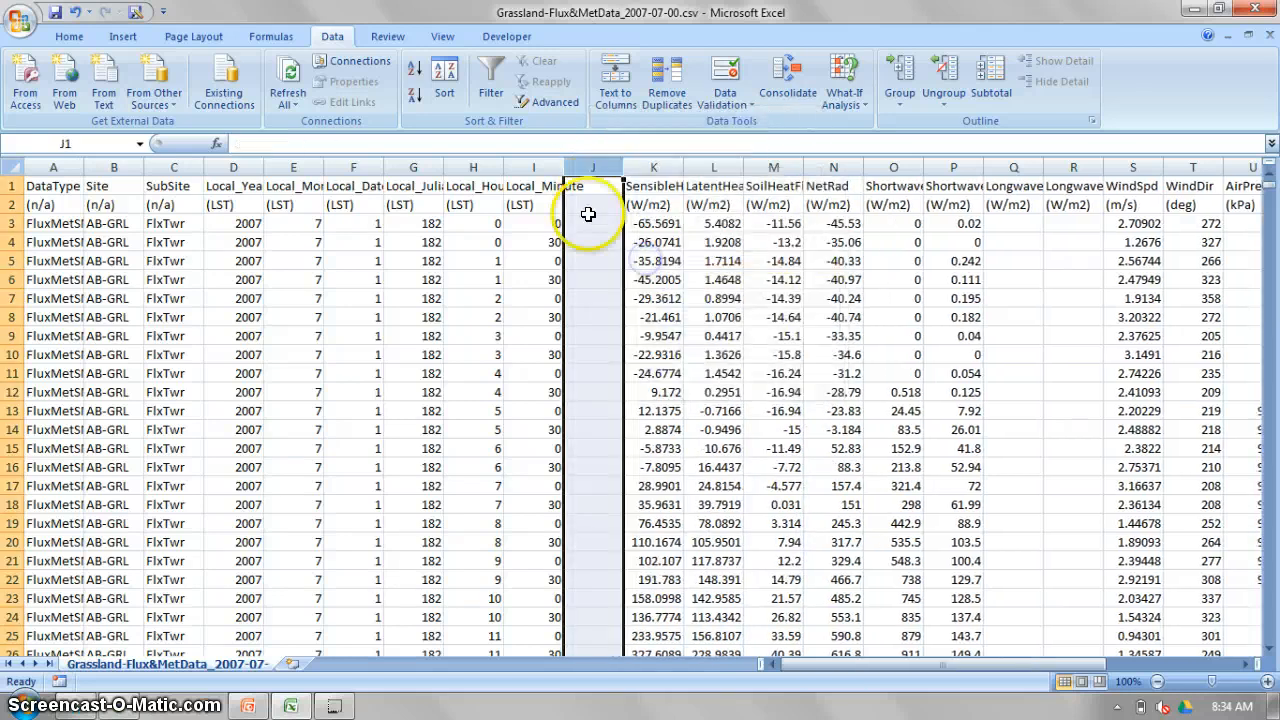
left_click(588, 222)
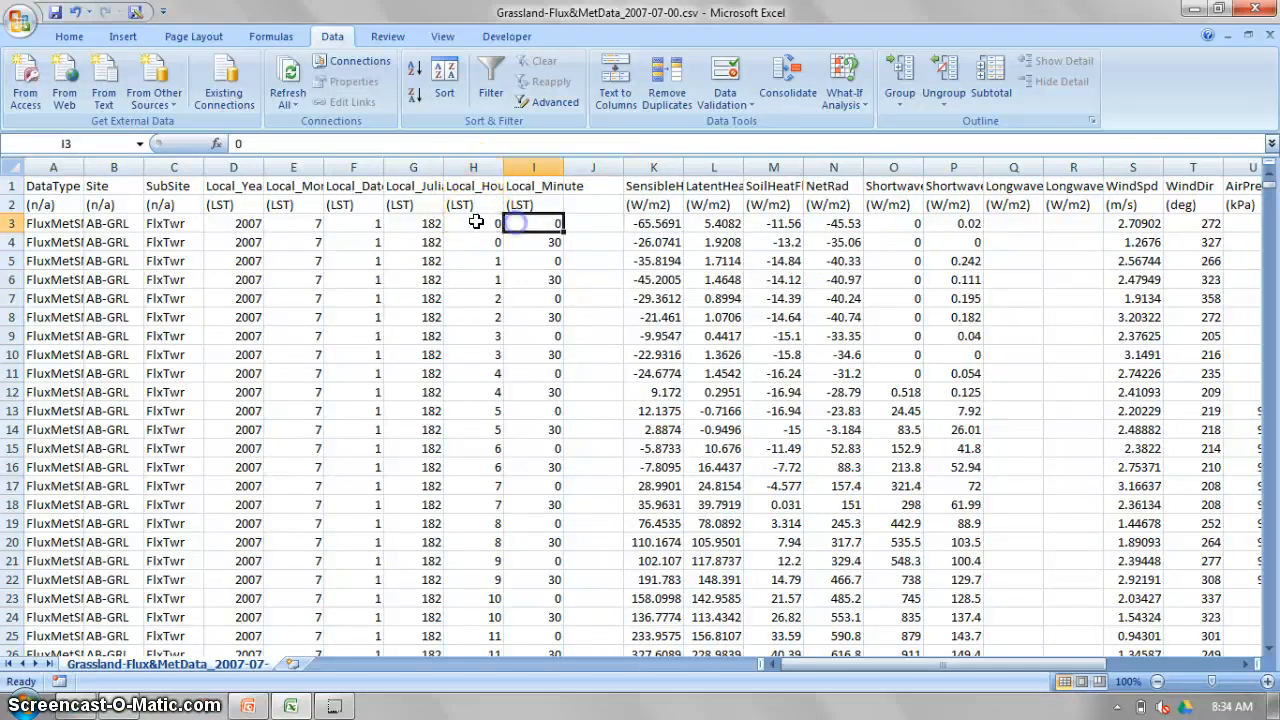
left_click(515, 236)
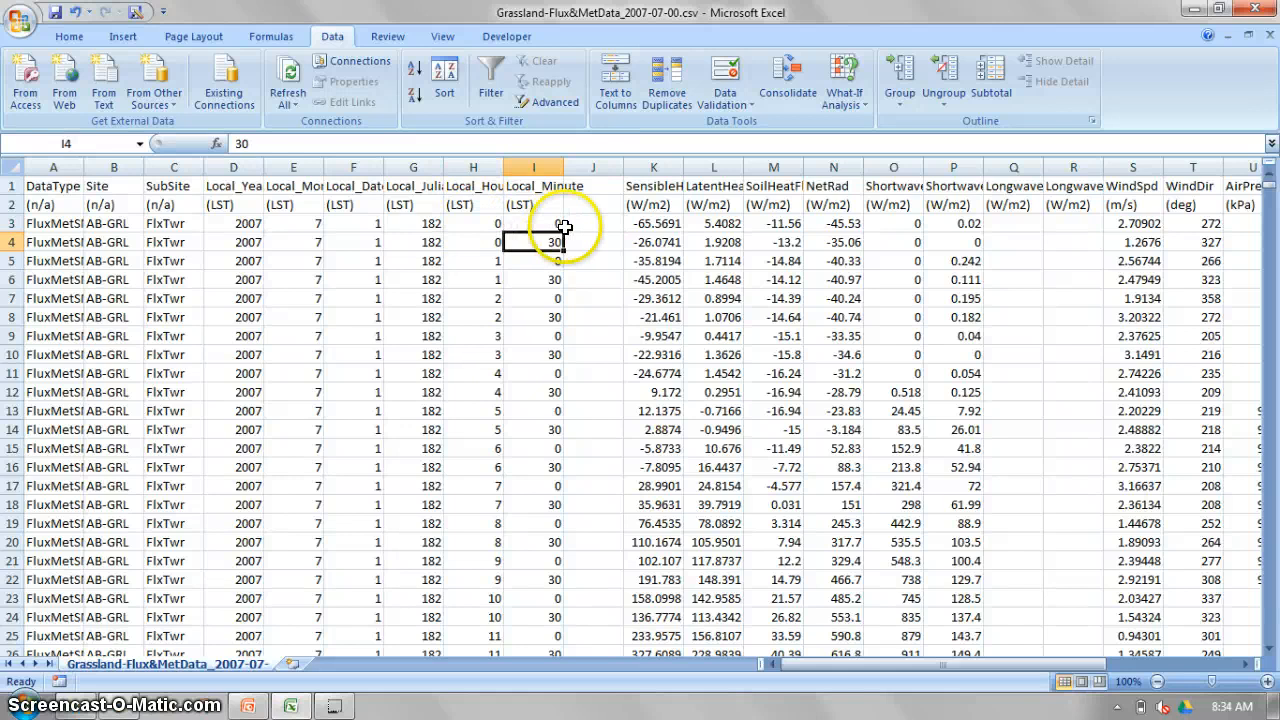
left_click(566, 228)
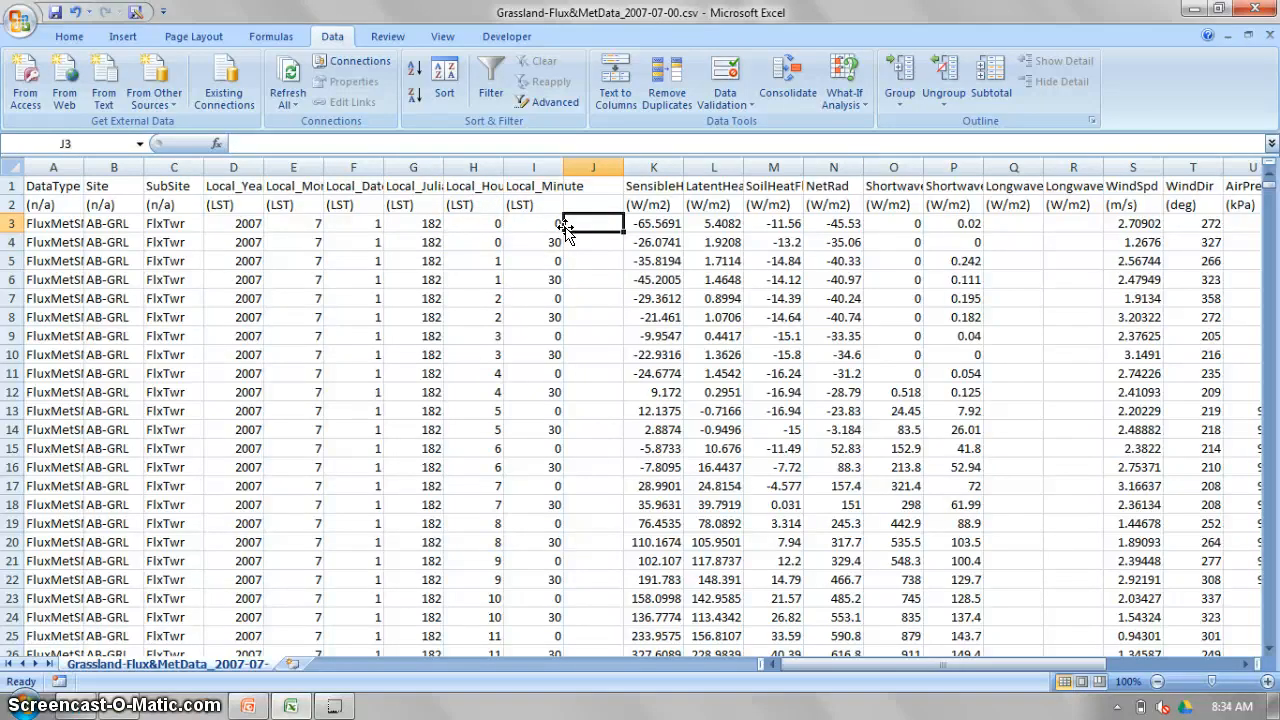
key("Down")
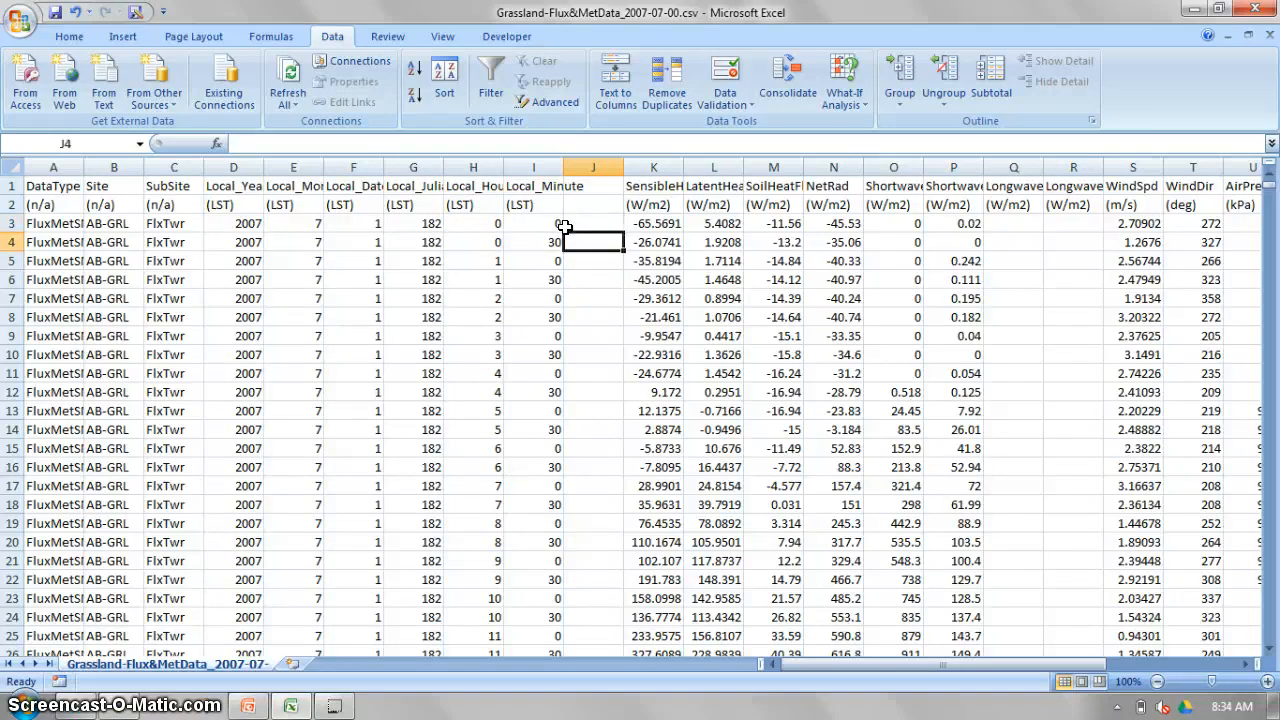
key("Down")
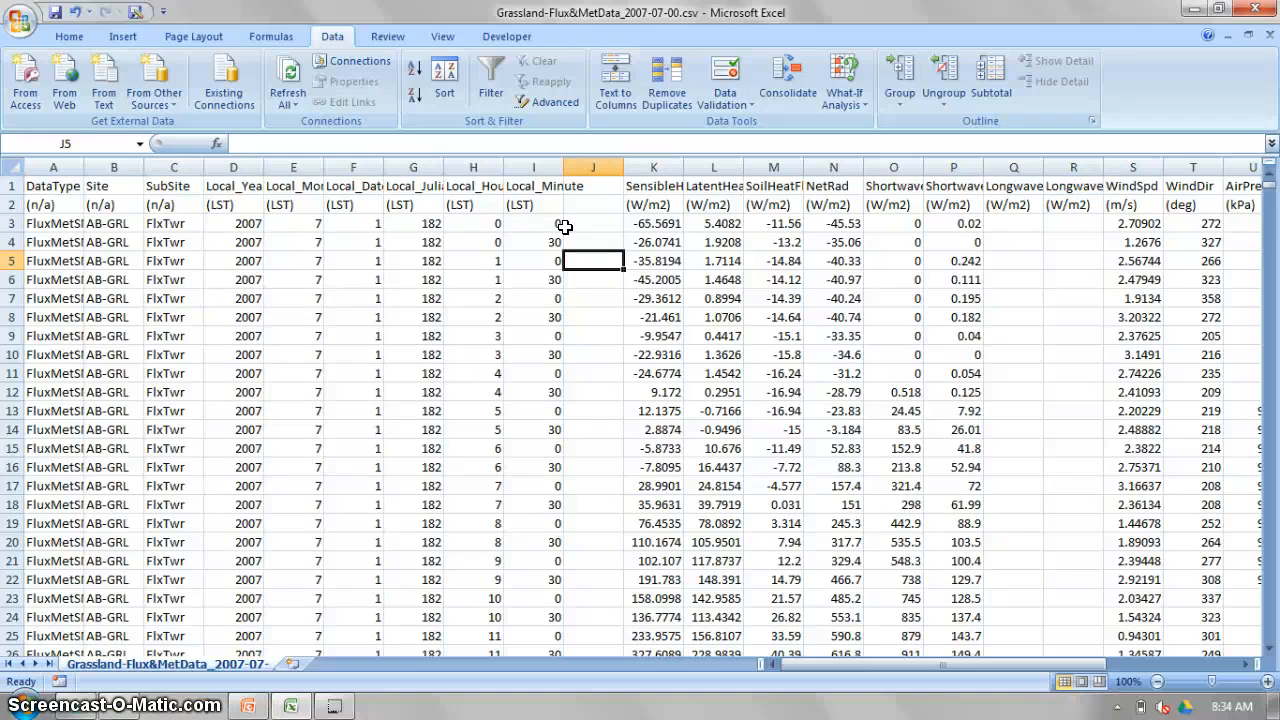
Enter the formula =H3*100+I3 in cell J3 to combine the local hour and minute.
left_click(565, 227)
type("=")
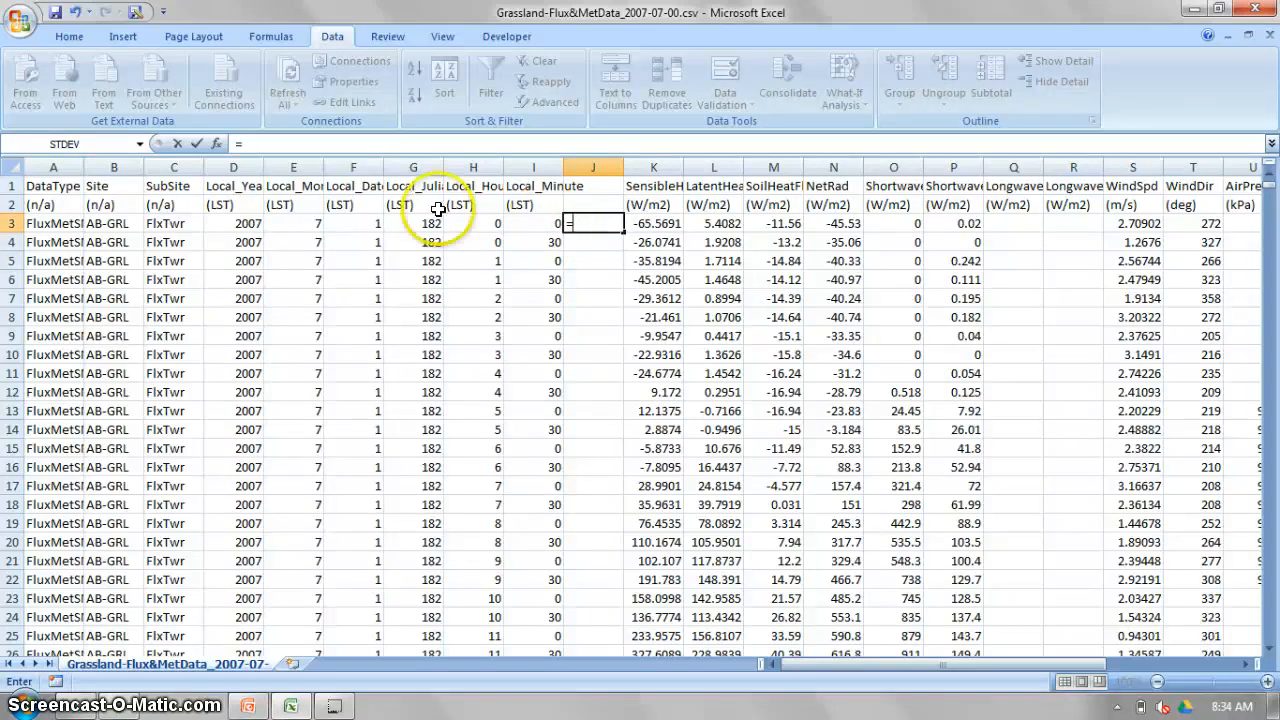
left_click(472, 224)
type("*")
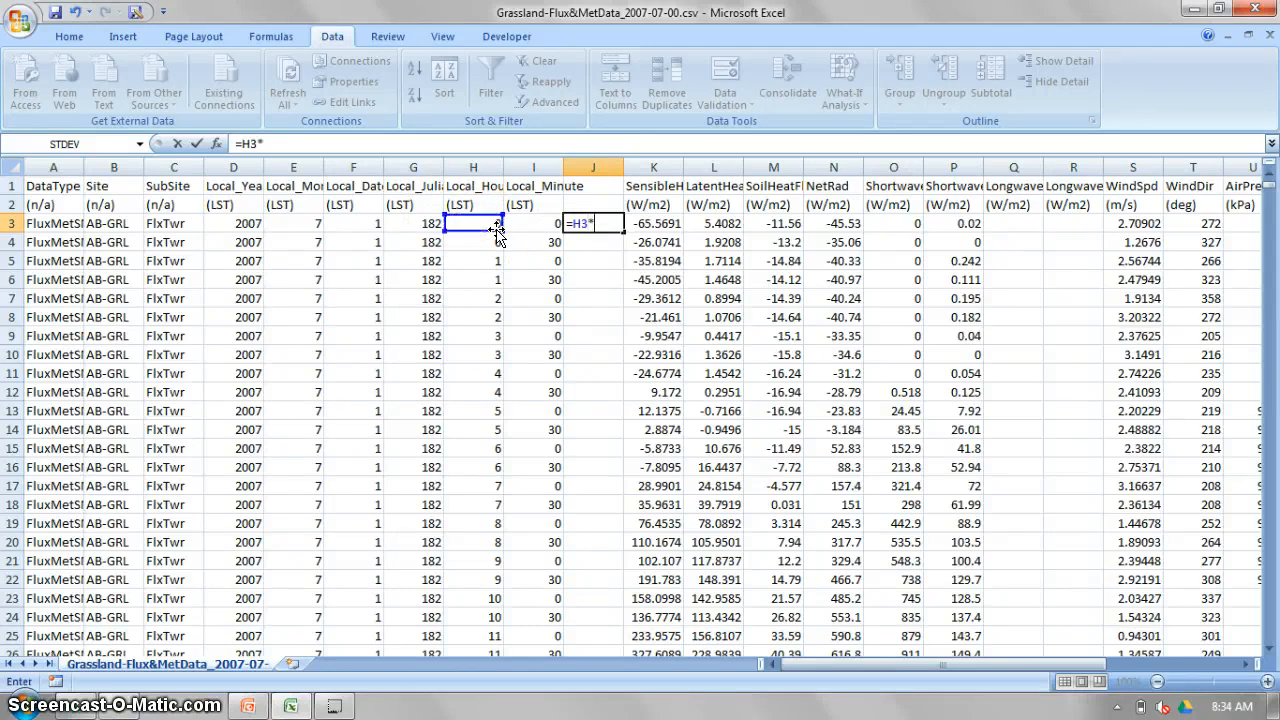
type("100+")
left_click(543, 226)
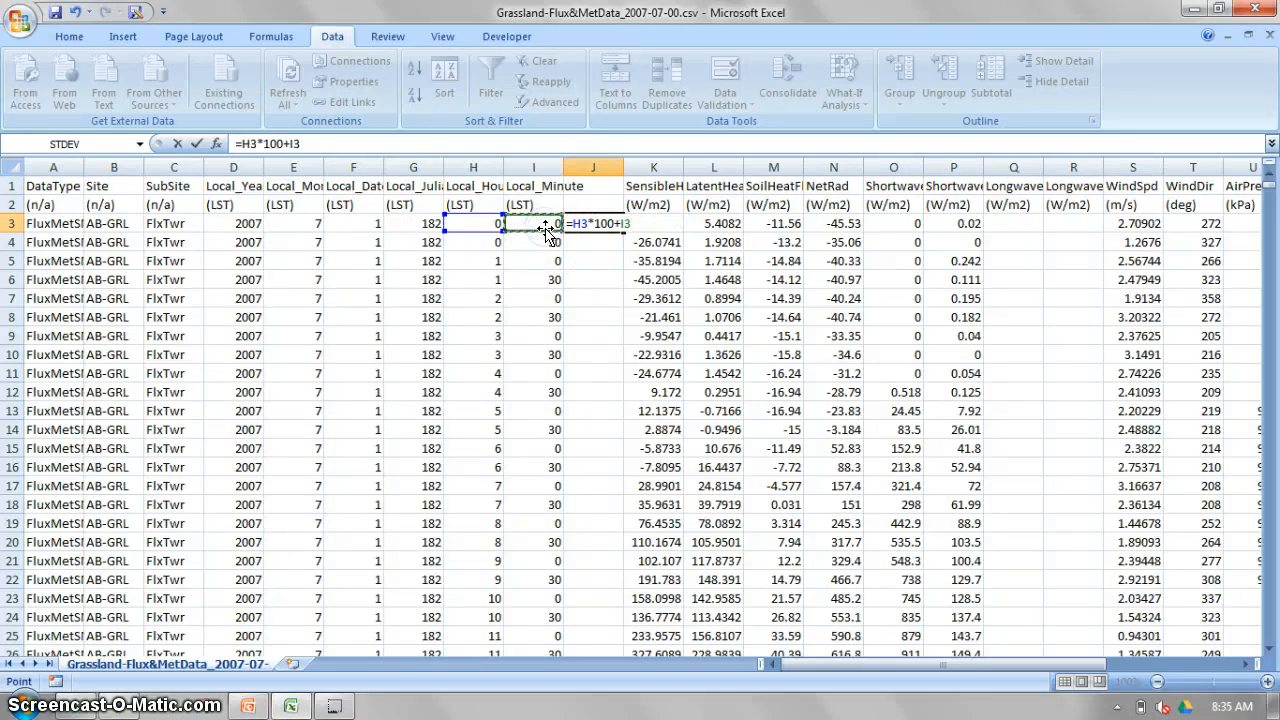
key("Return")
Fill the J3 time formula down through all data rows of column J and check the filled values.
left_click(616, 224)
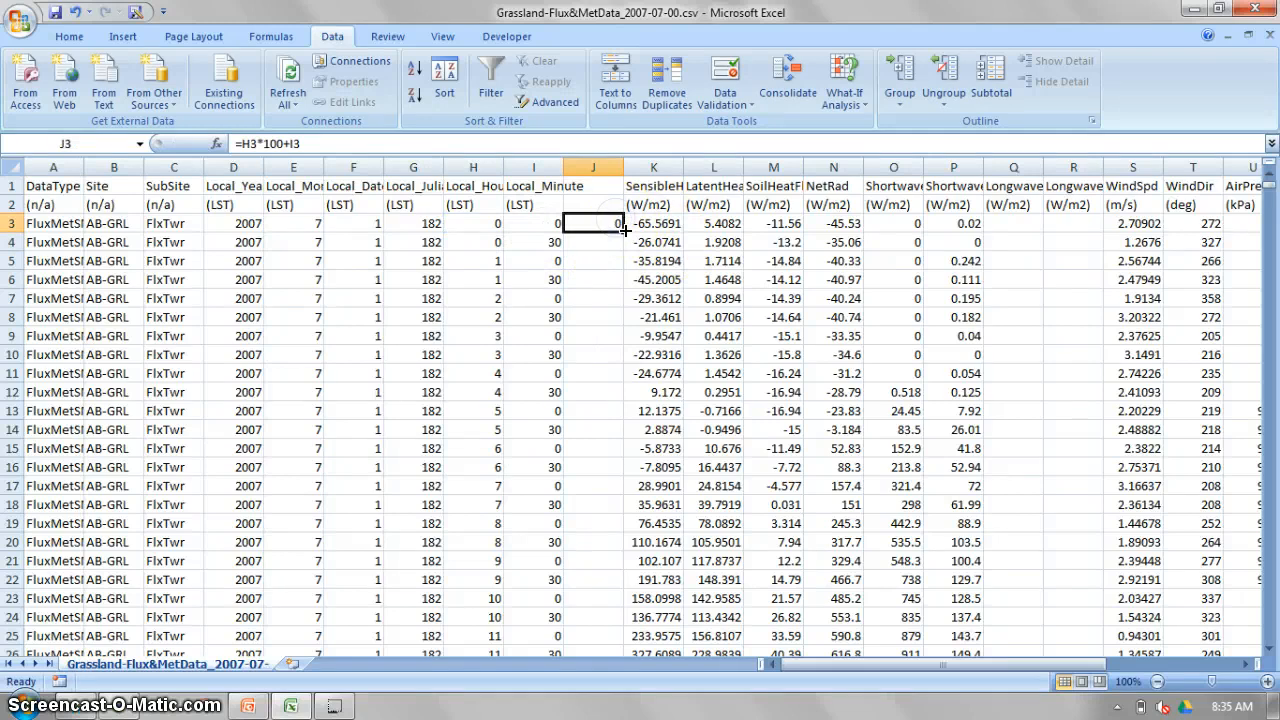
double_click(623, 229)
scroll(623, 375, "down", 2)
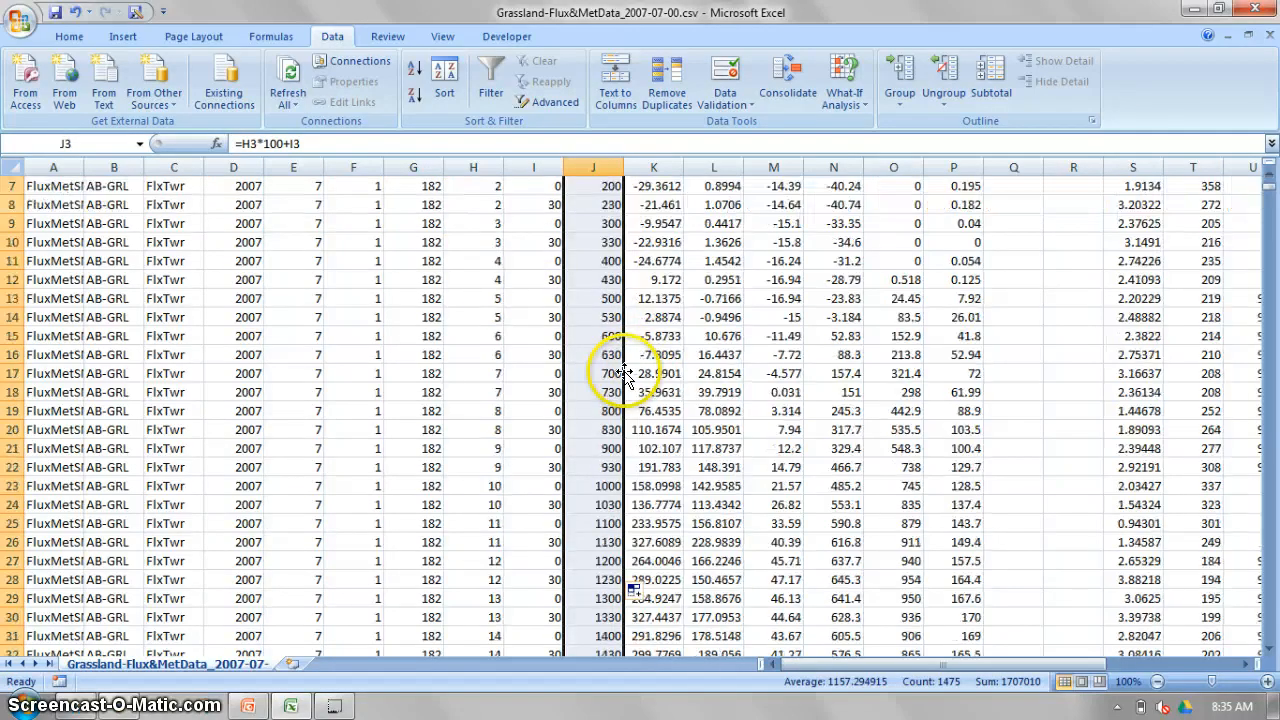
scroll(623, 375, "down", 9)
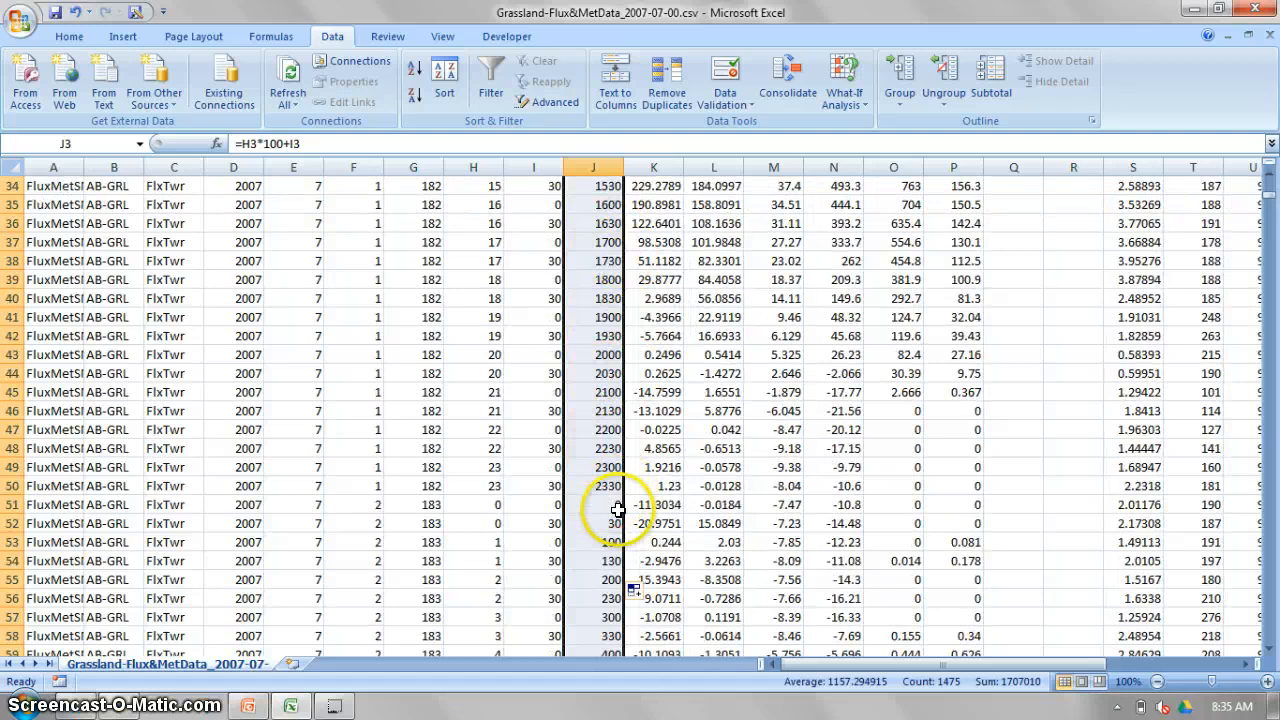
scroll(600, 500, "up", 11)
left_click(640, 222)
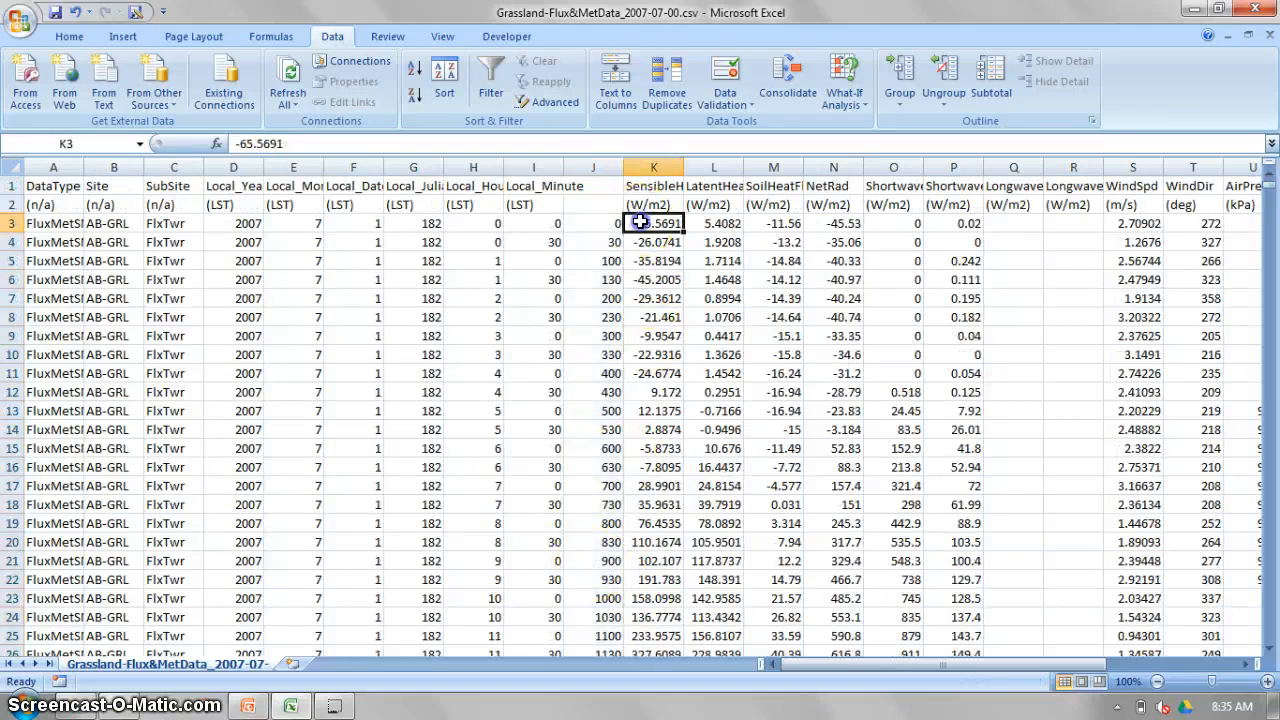
left_click(595, 222)
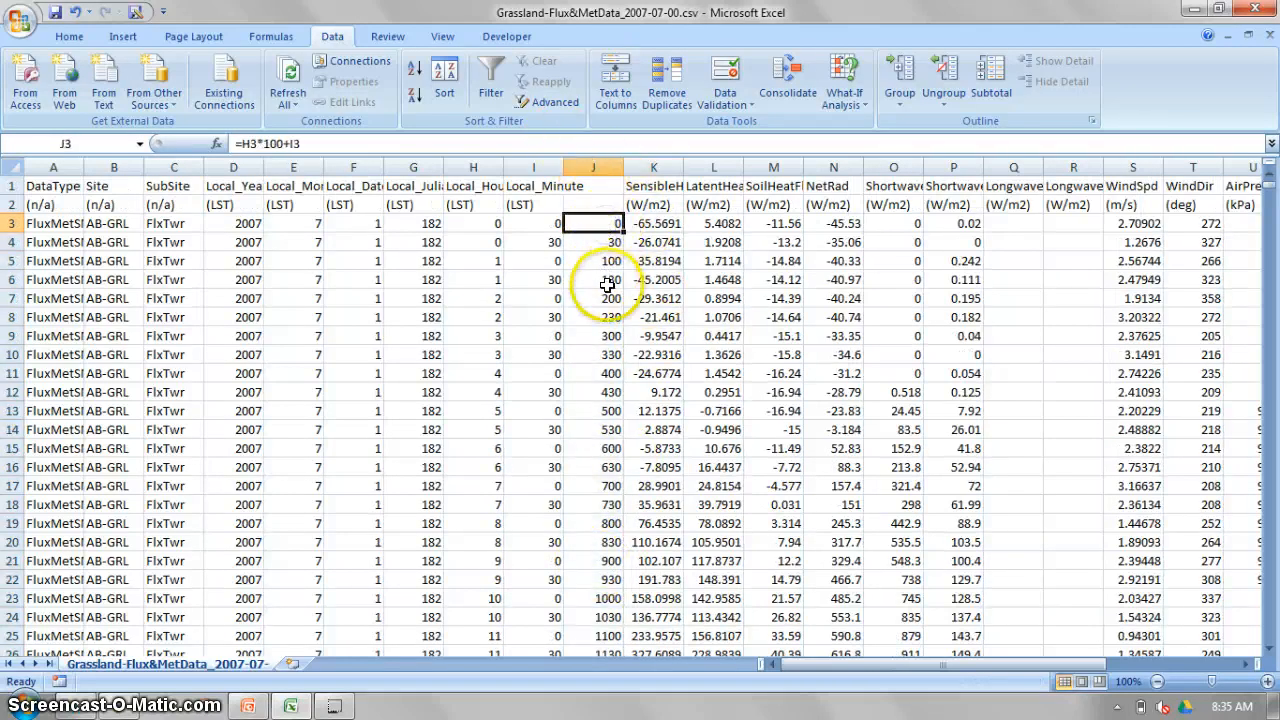
key("Down")
key("Down")
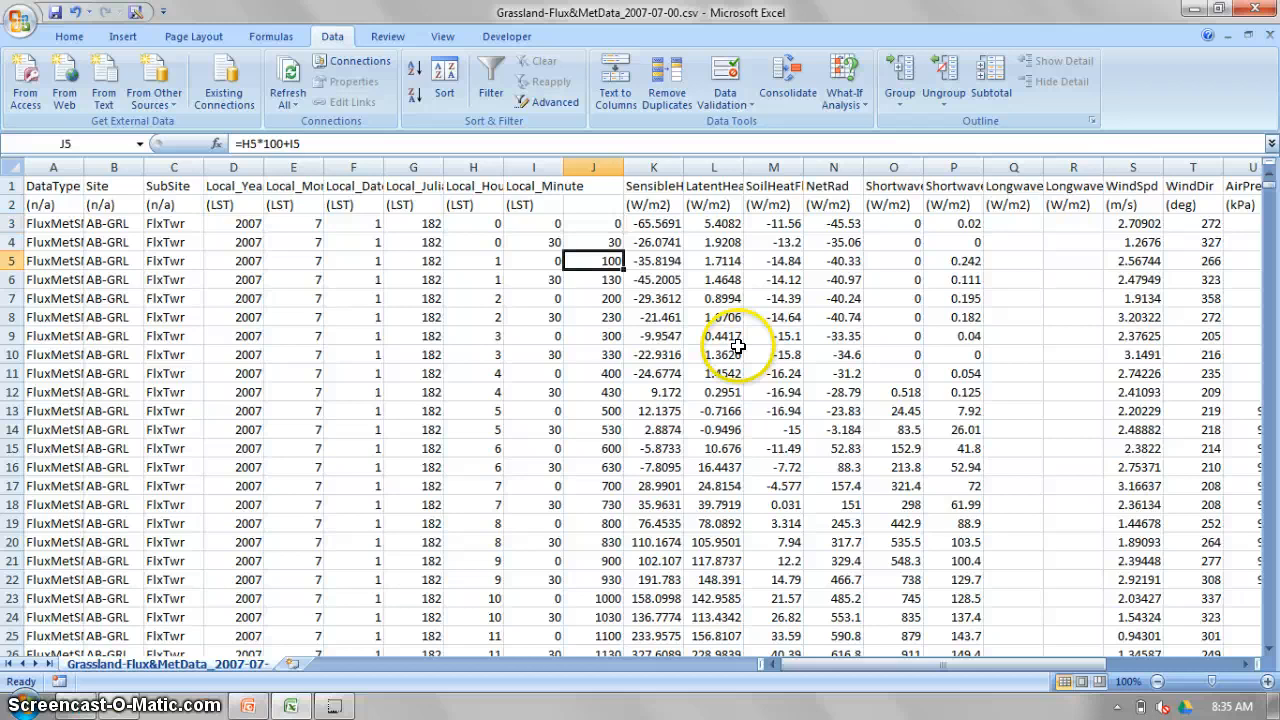
key("Up")
key("Up")
key("Up")
Add a filter to column J and show only the rows whose value is 0.
left_click(604, 162)
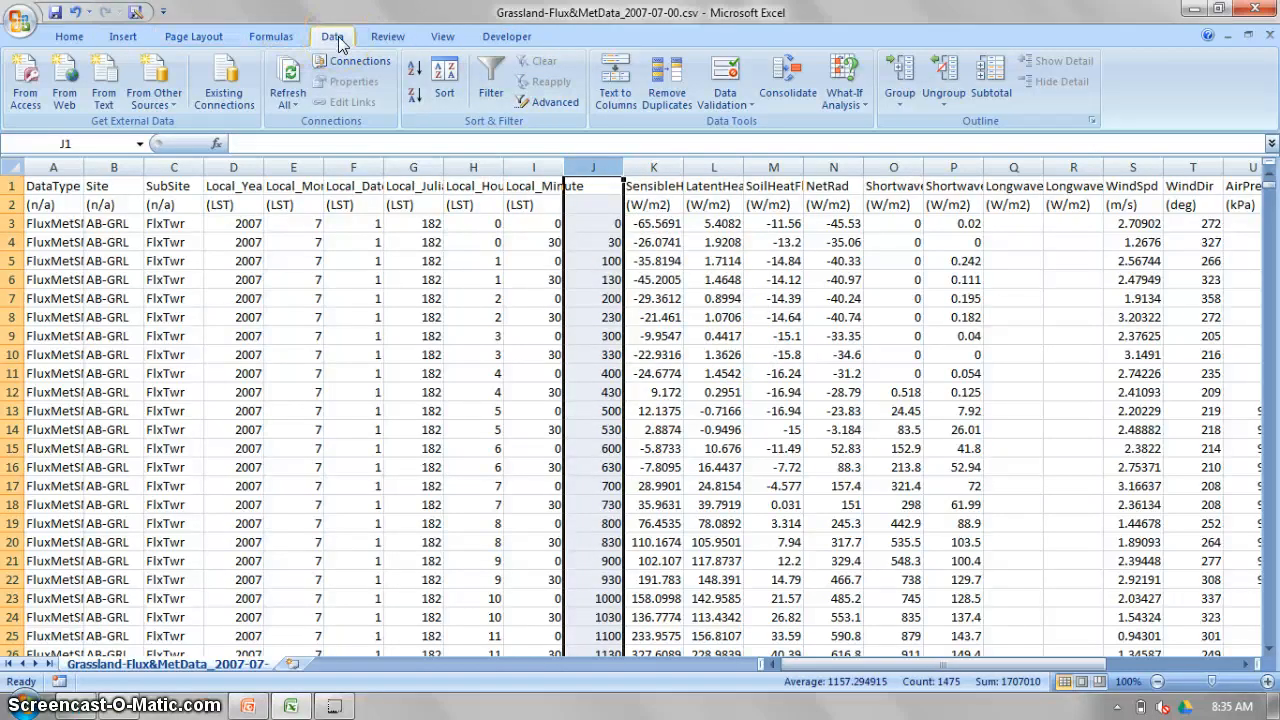
left_click(500, 85)
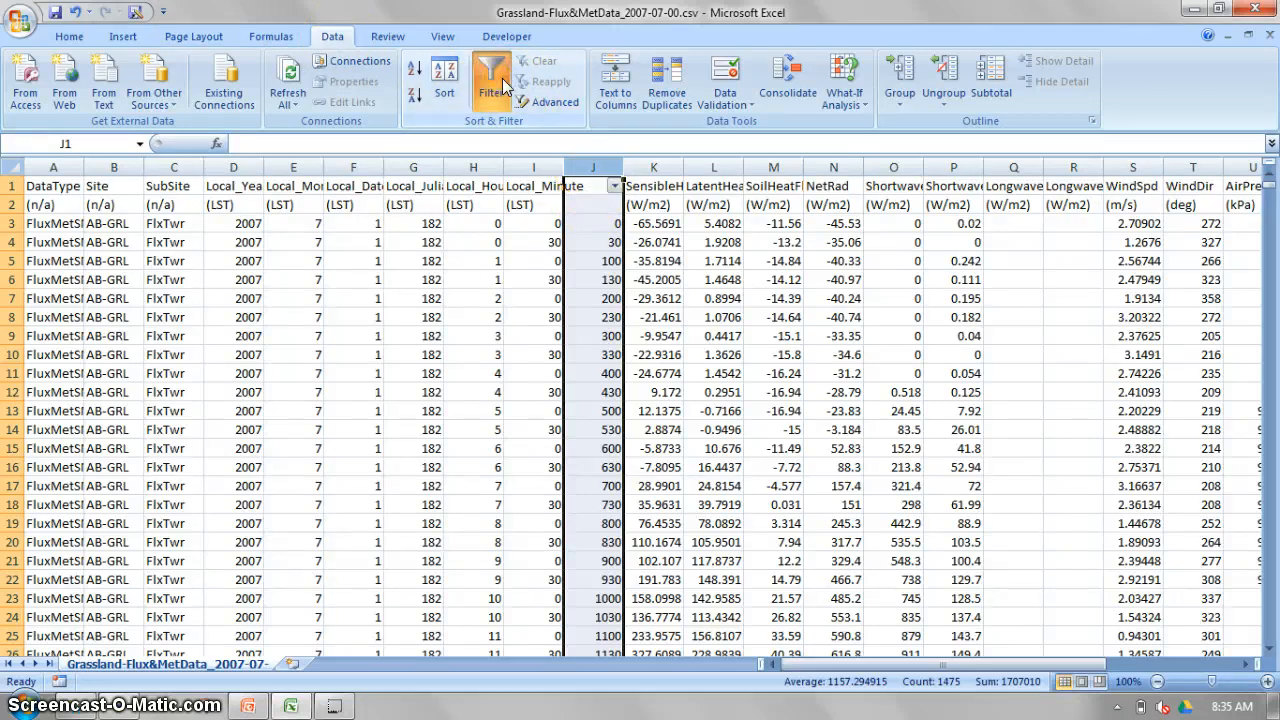
left_click(615, 187)
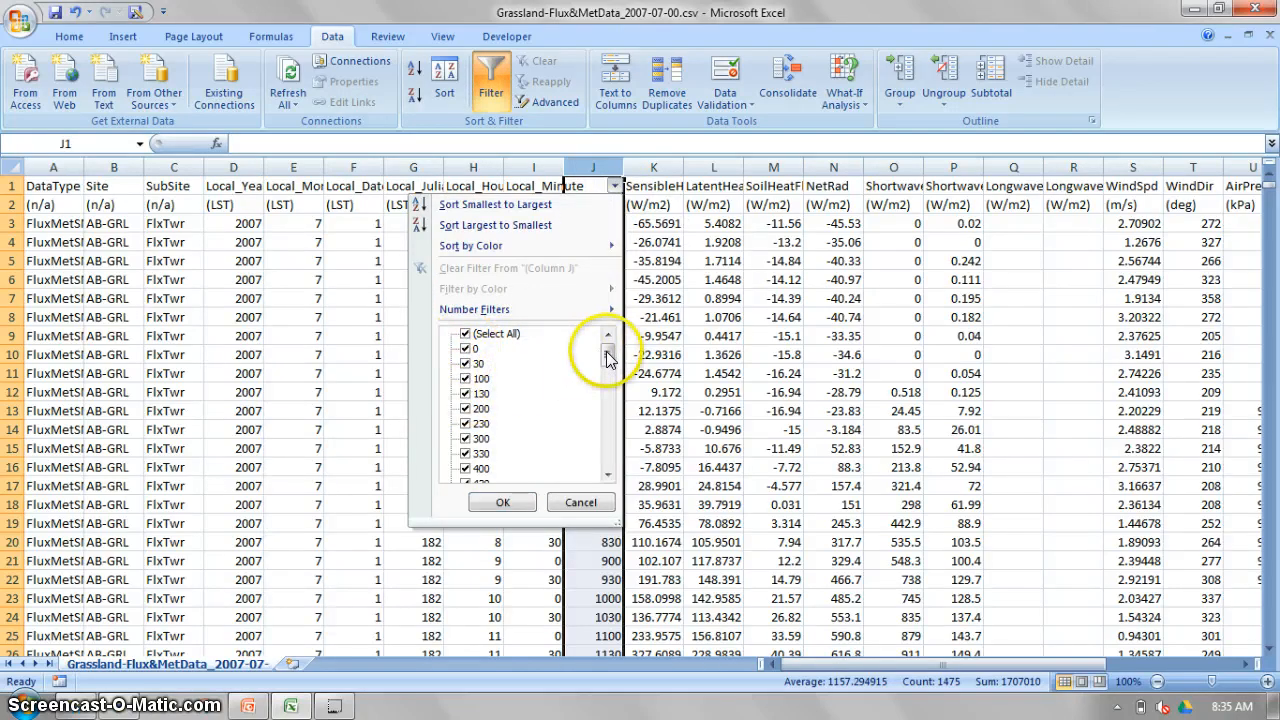
left_click_drag(606, 353, 607, 380)
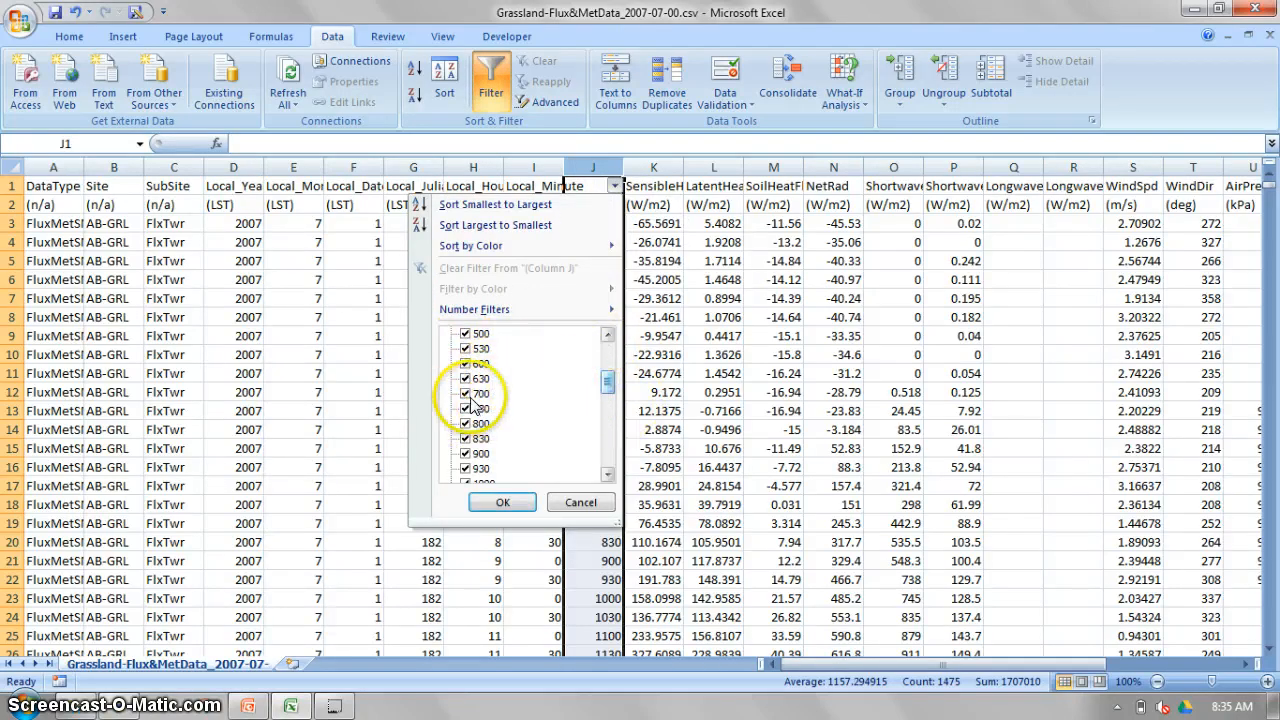
left_click_drag(604, 381, 588, 316)
left_click(464, 332)
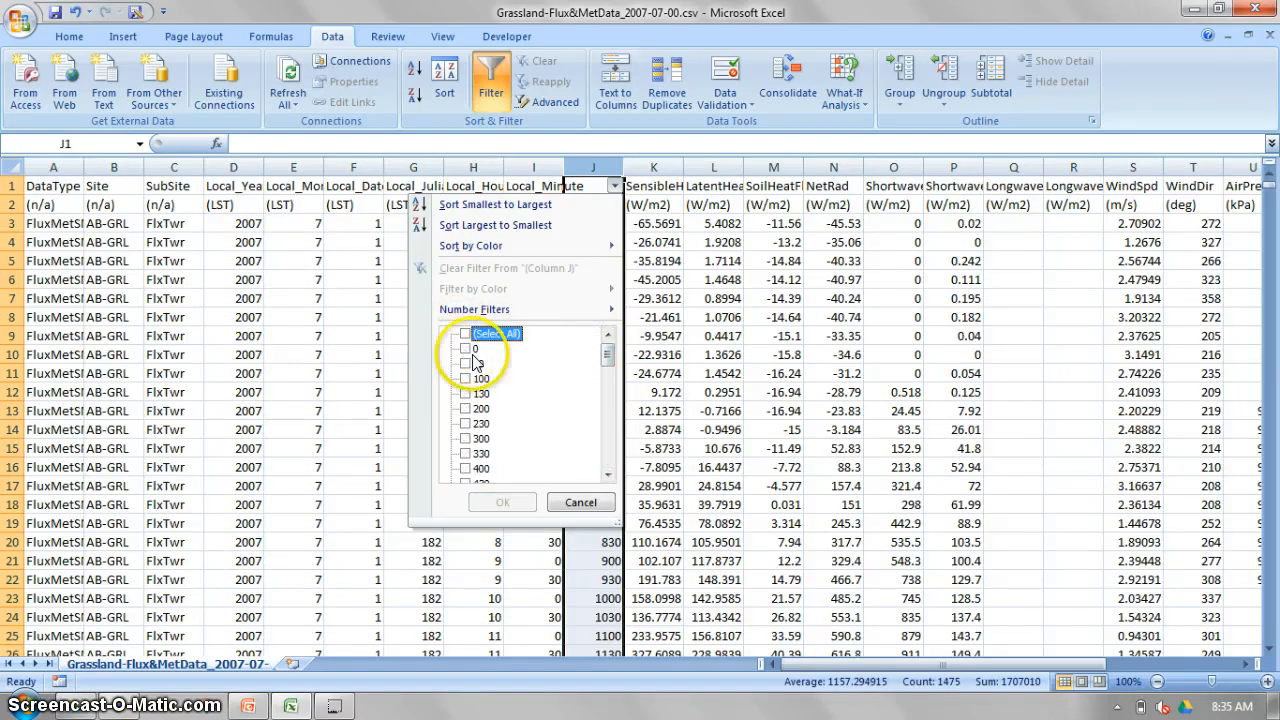
left_click(465, 348)
left_click(508, 504)
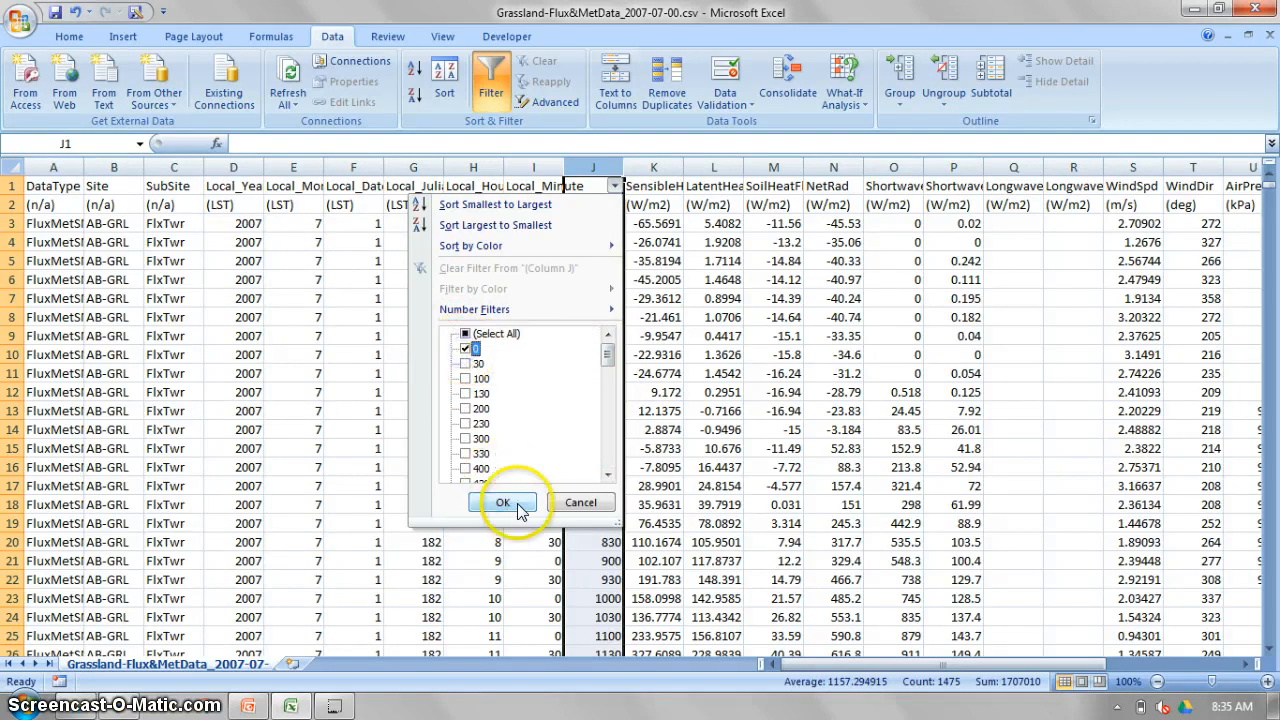
left_click(522, 505)
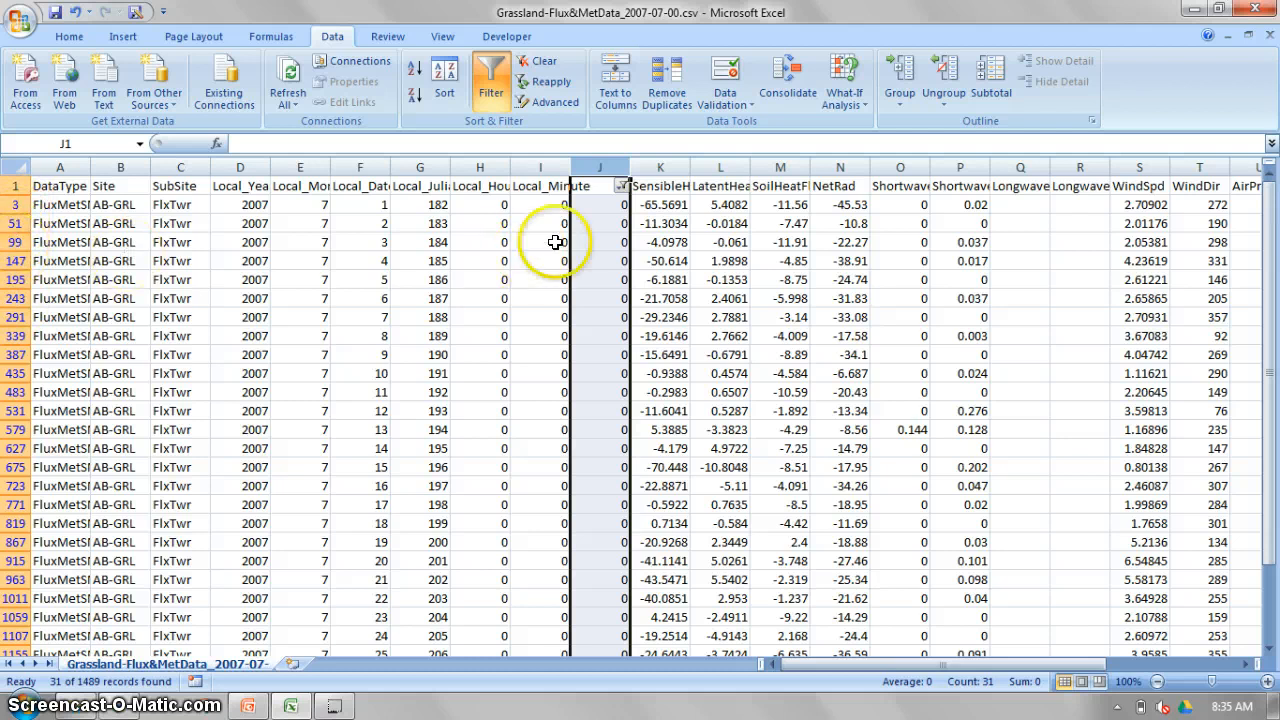
Insert an empty column between SensibleHeatFlux and LatentHeatFlux.
left_click(598, 205)
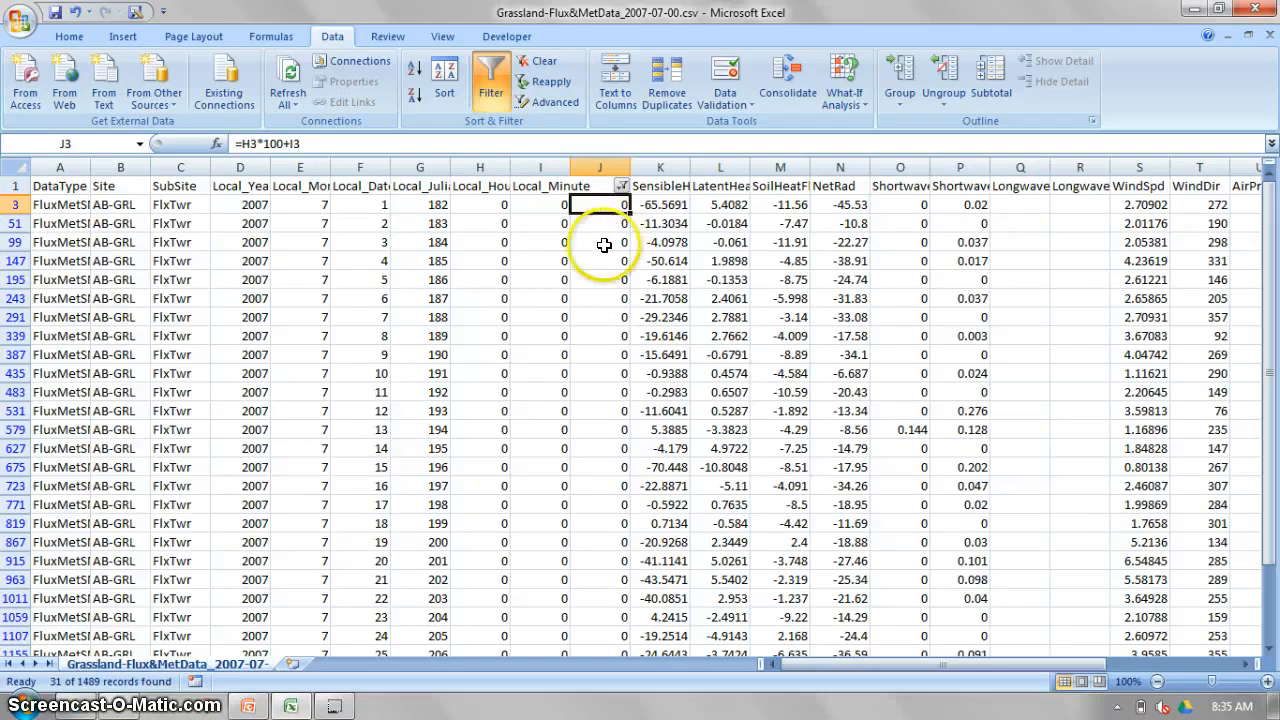
left_click(710, 168)
right_click(708, 170)
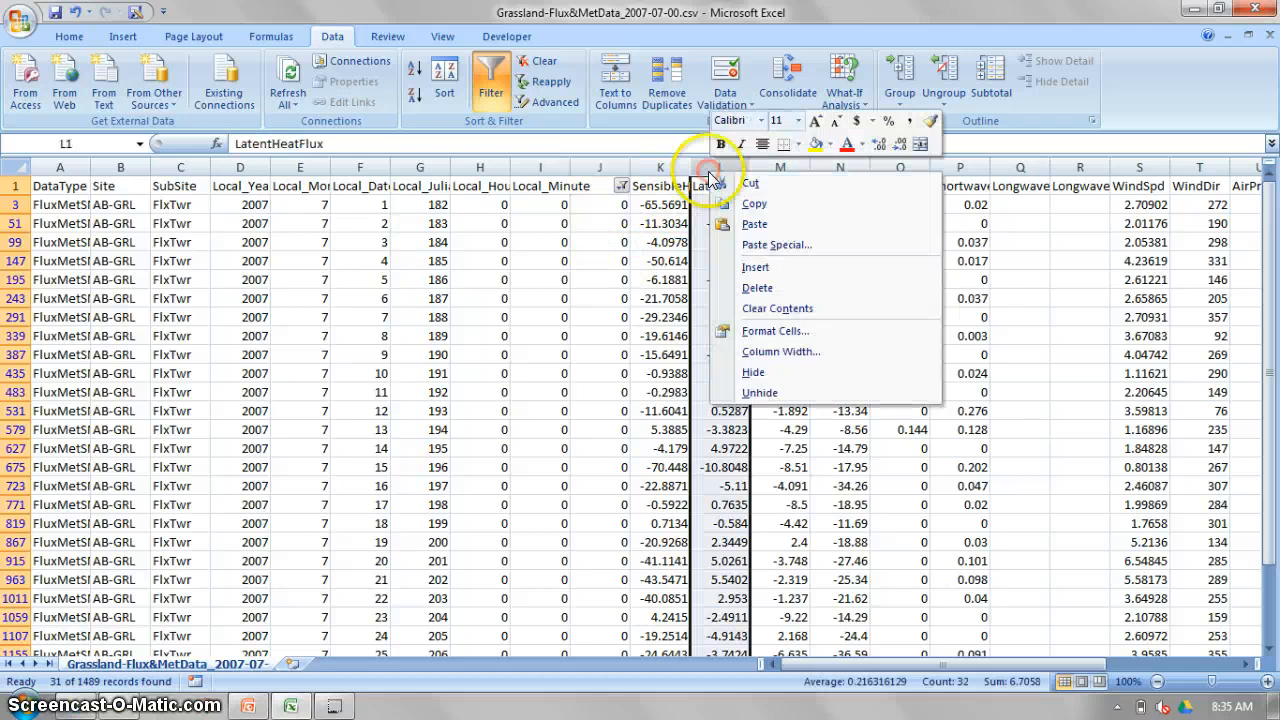
left_click(755, 267)
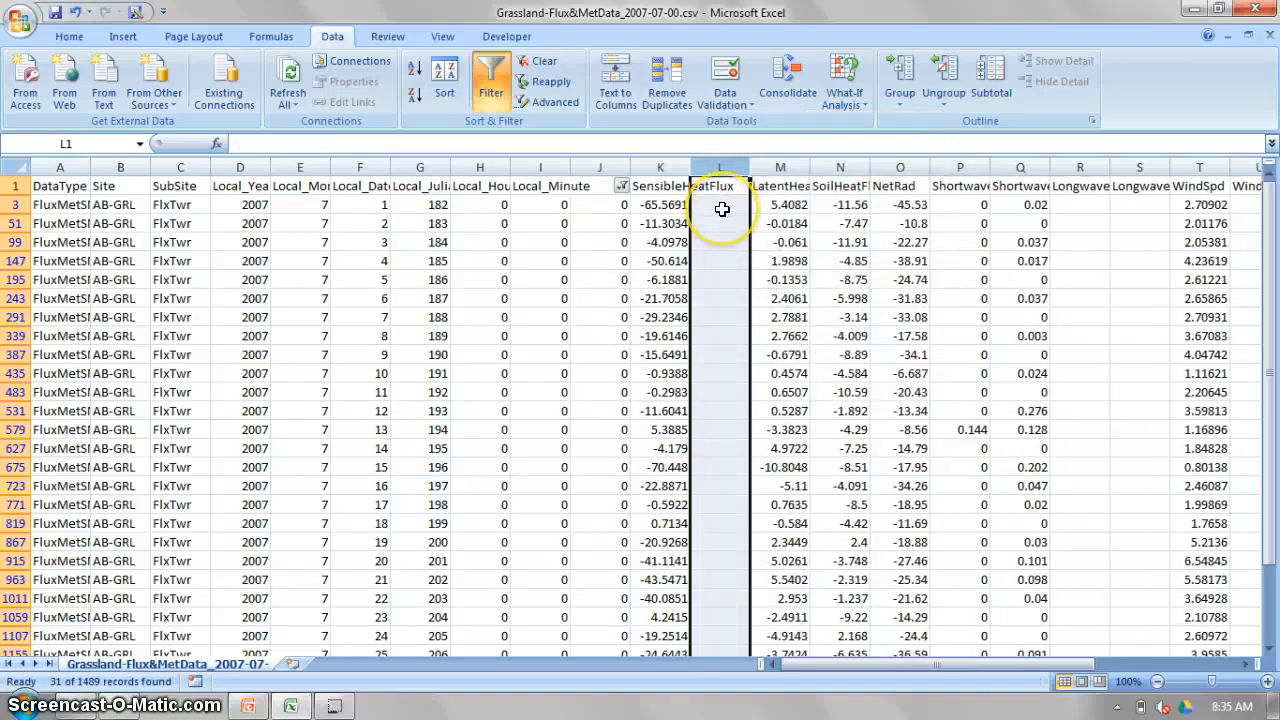
Label the empty column beside SensibleHeatFlux with the header QH_Ens in cell L1.
left_click(668, 186)
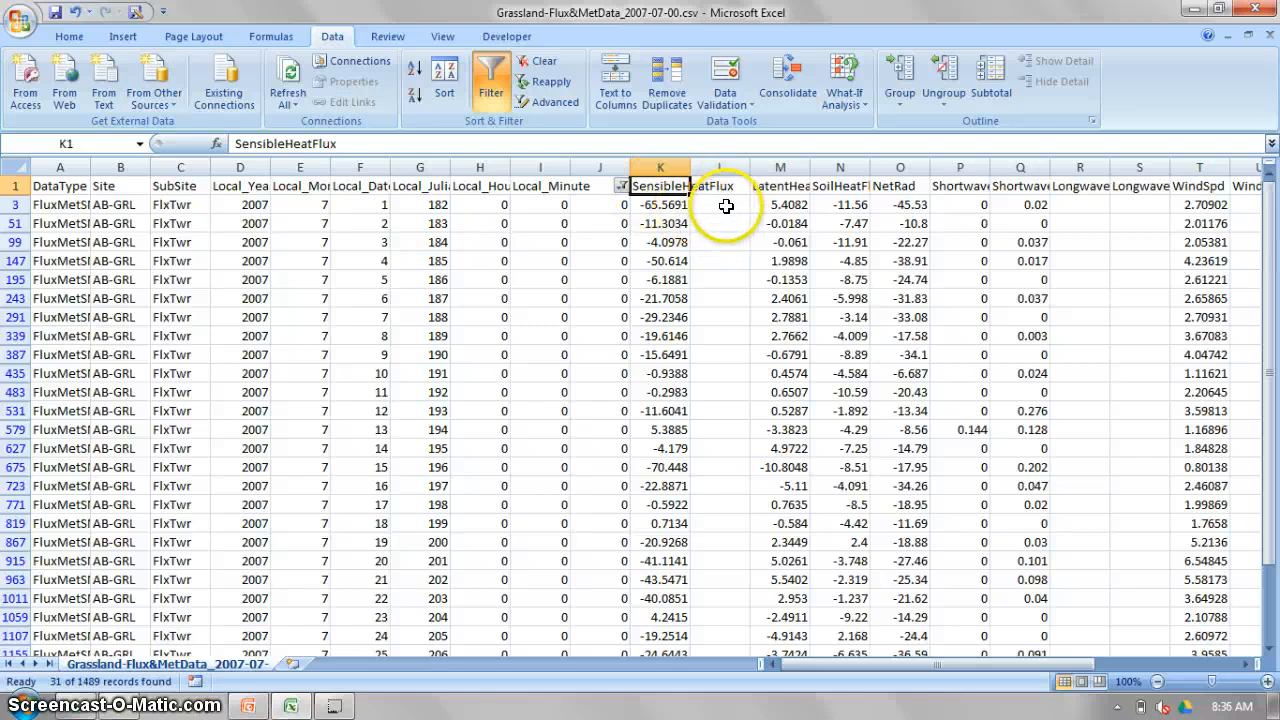
left_click(724, 185)
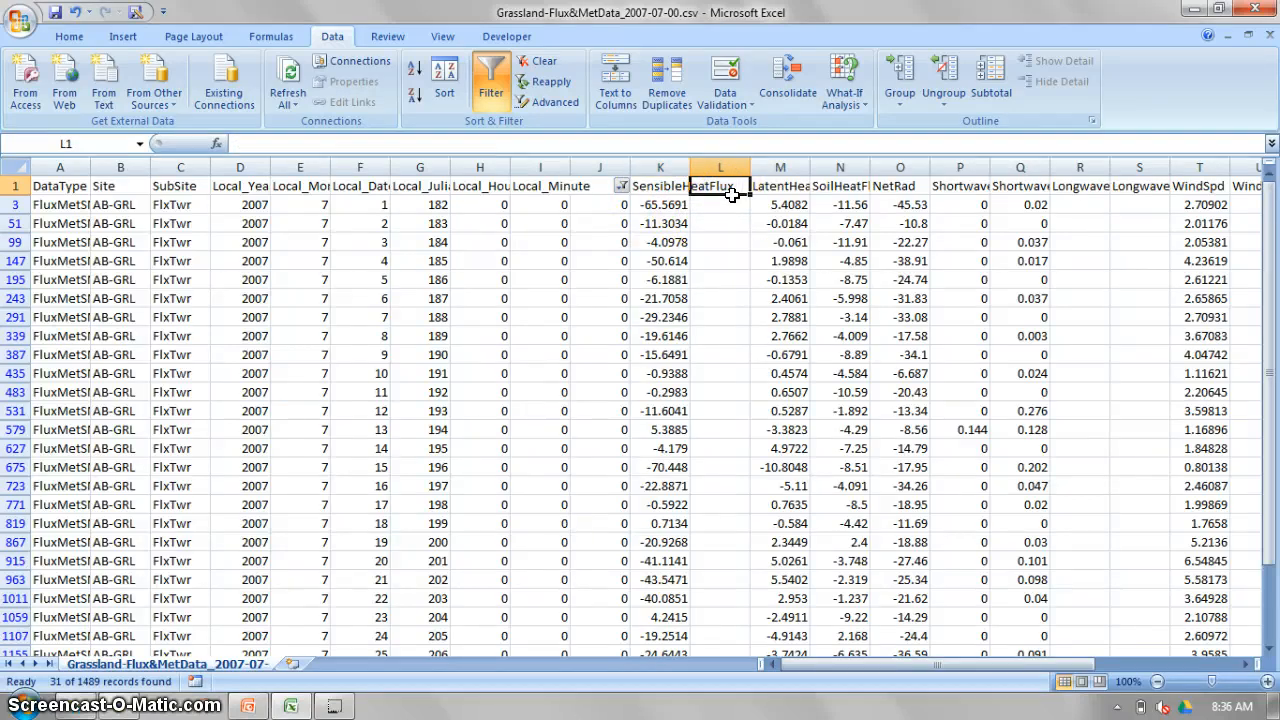
type("QH_Ens")
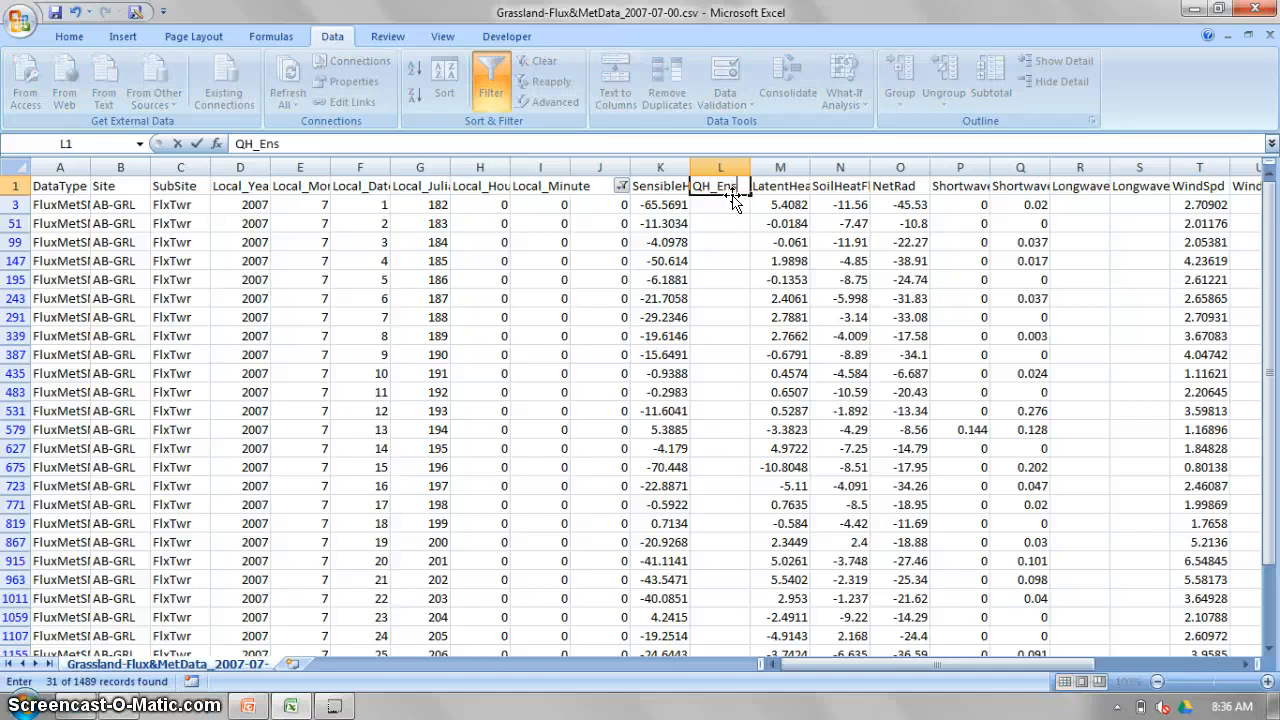
key("Return")
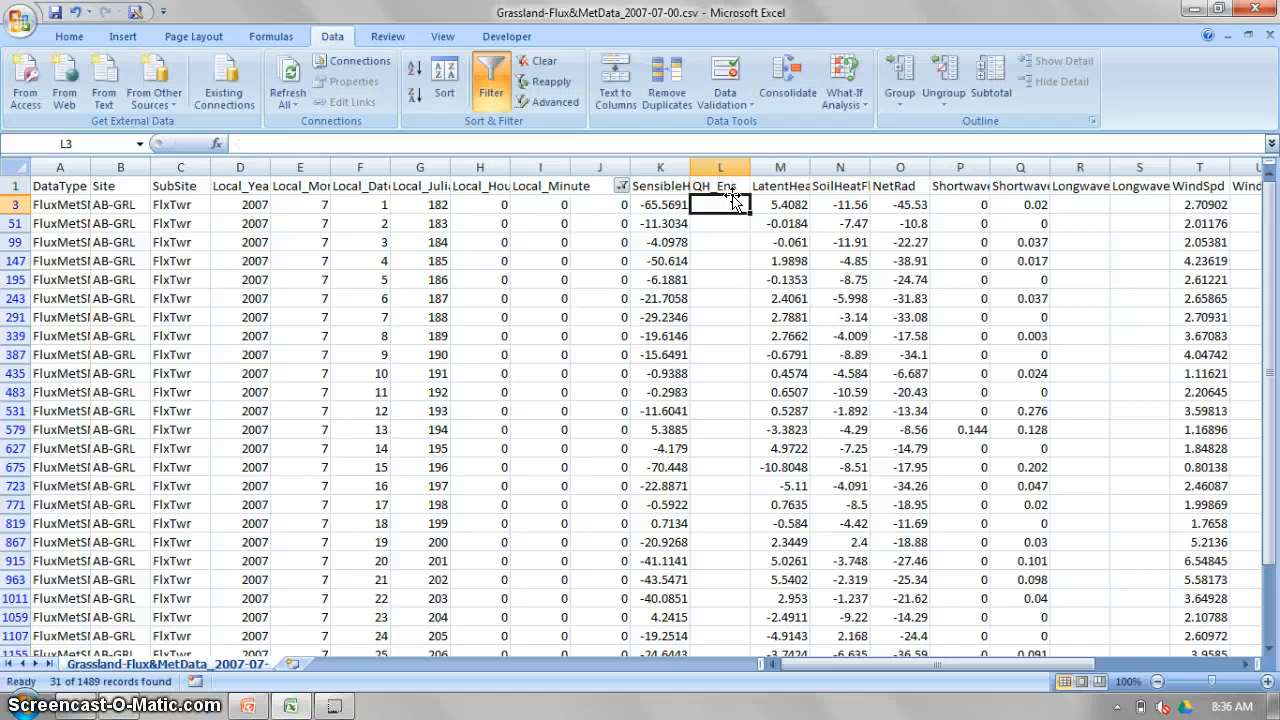
Enter an AVERAGE formula in L3 that lists every visible filtered SensibleHeatFlux cell individually, from K3, K51 and K99 through K1443.
type("=")
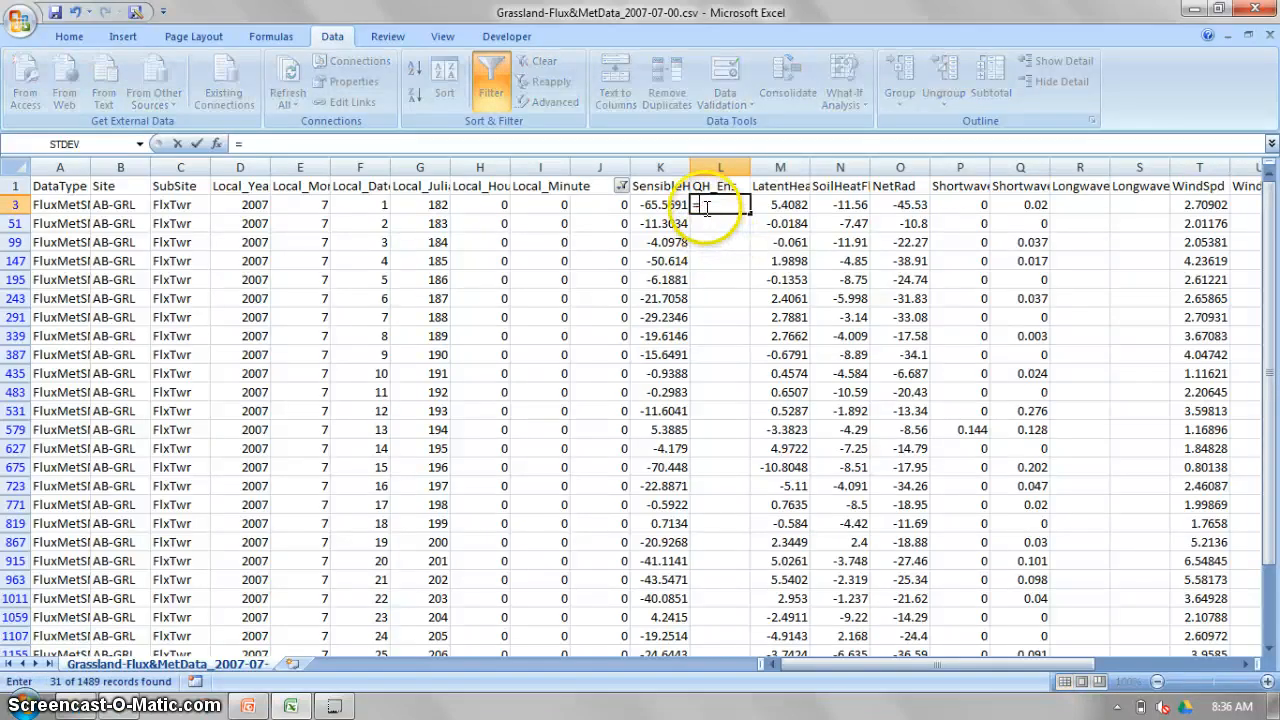
type("average(")
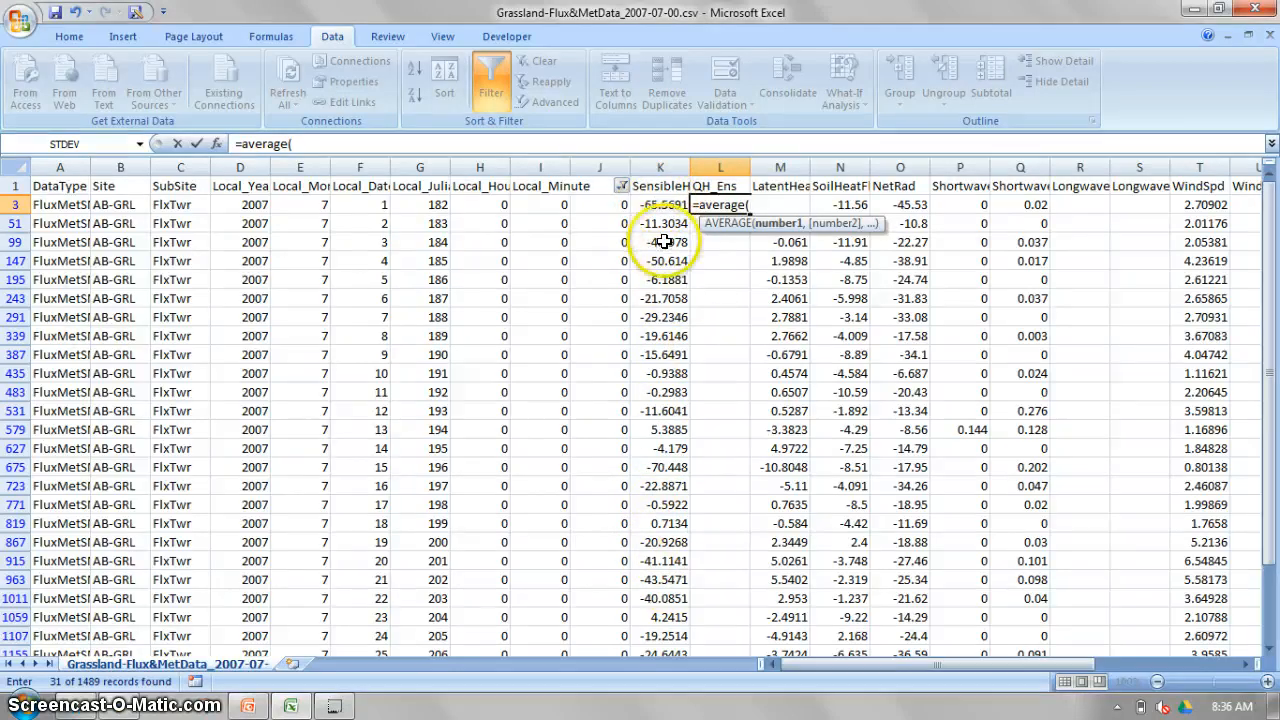
scroll(664, 241, "down", 1)
scroll(664, 241, "up", 1)
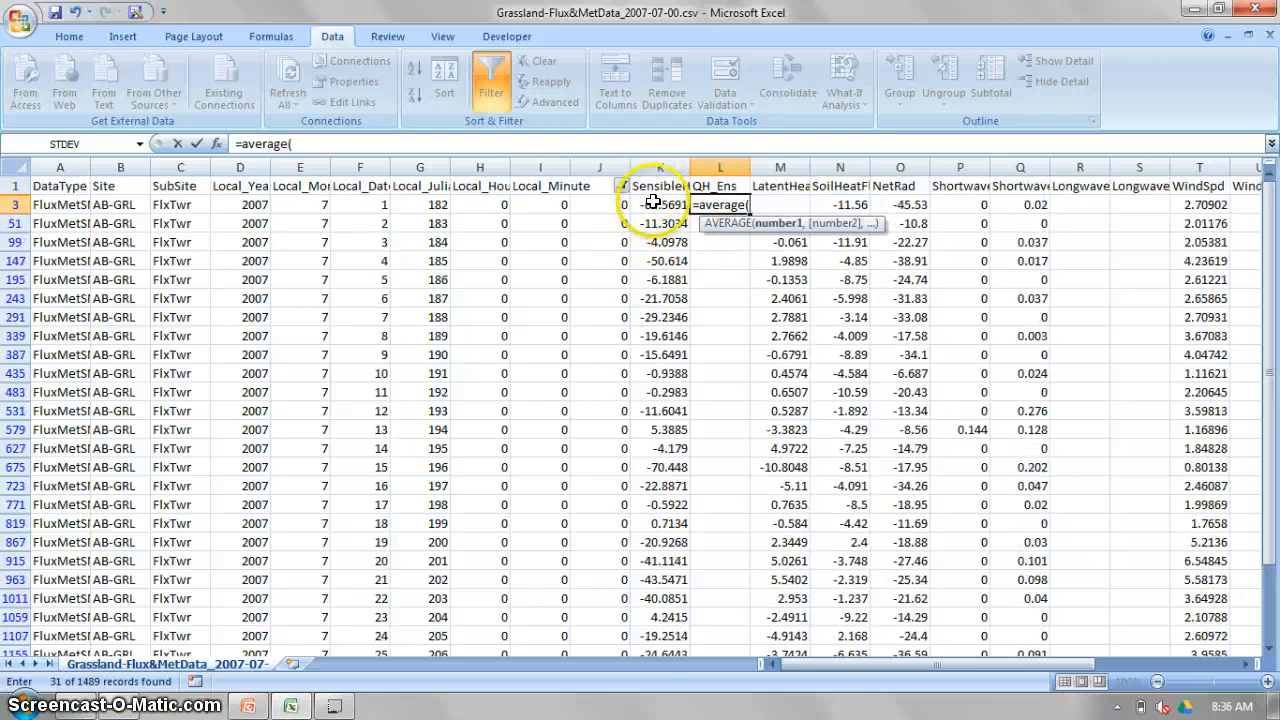
left_click(662, 242, "ctrl")
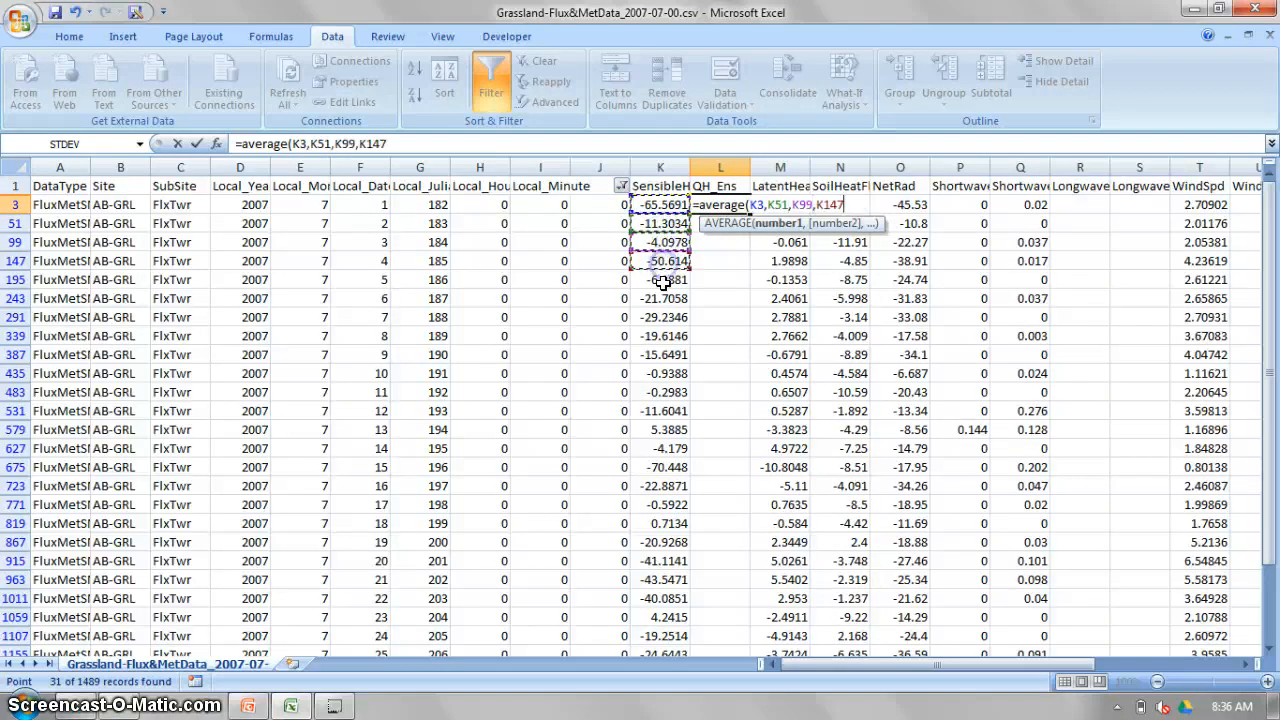
left_click(662, 280, "ctrl")
left_click(662, 298, "ctrl")
left_click(662, 317, "ctrl")
left_click(662, 336, "ctrl")
left_click(660, 355, "ctrl")
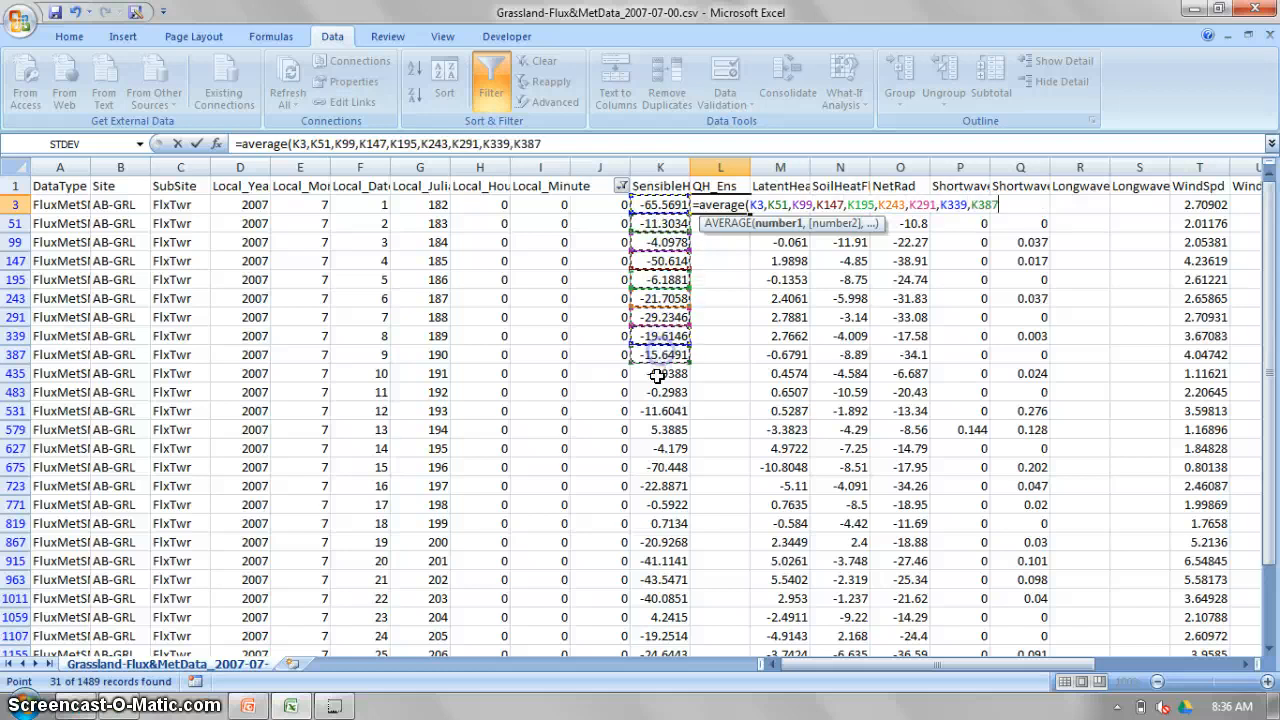
left_click(657, 374, "ctrl")
left_click(660, 392, "ctrl")
left_click(662, 411, "ctrl")
left_click(662, 429, "ctrl")
left_click(664, 448, "ctrl")
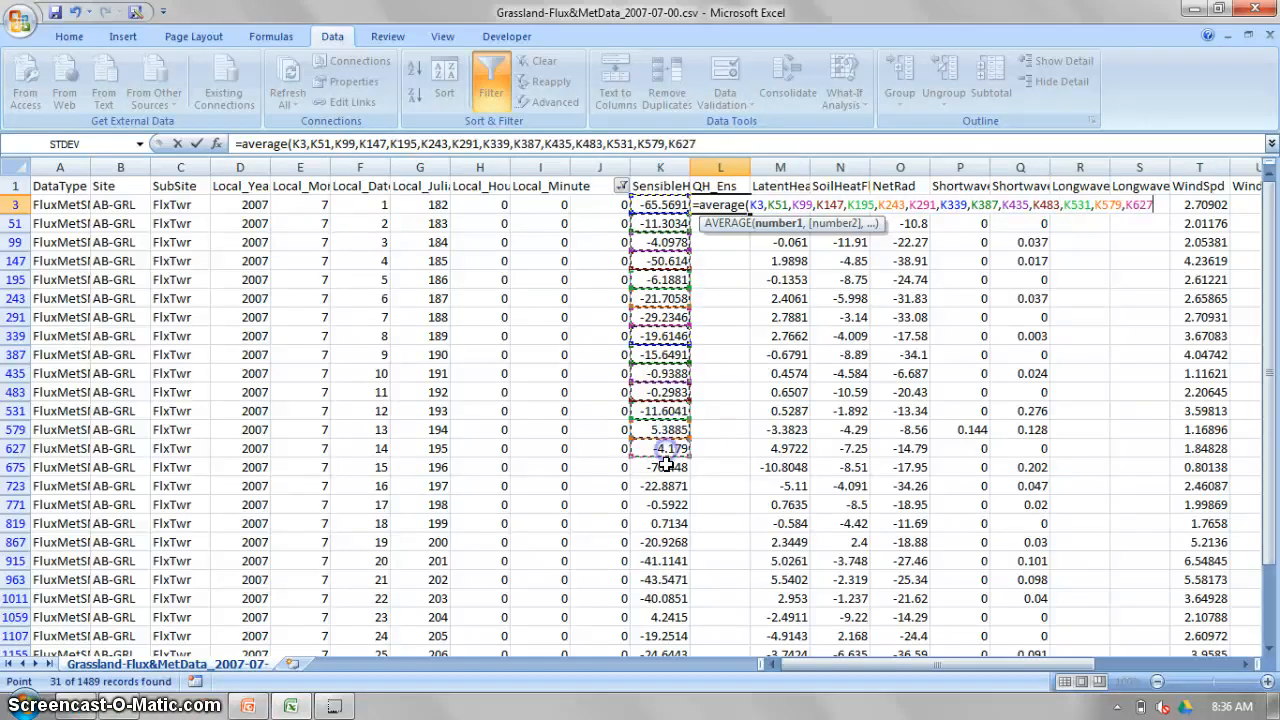
left_click(664, 467, "ctrl")
left_click(665, 486, "ctrl")
left_click(665, 505, "ctrl")
left_click(665, 521, "ctrl")
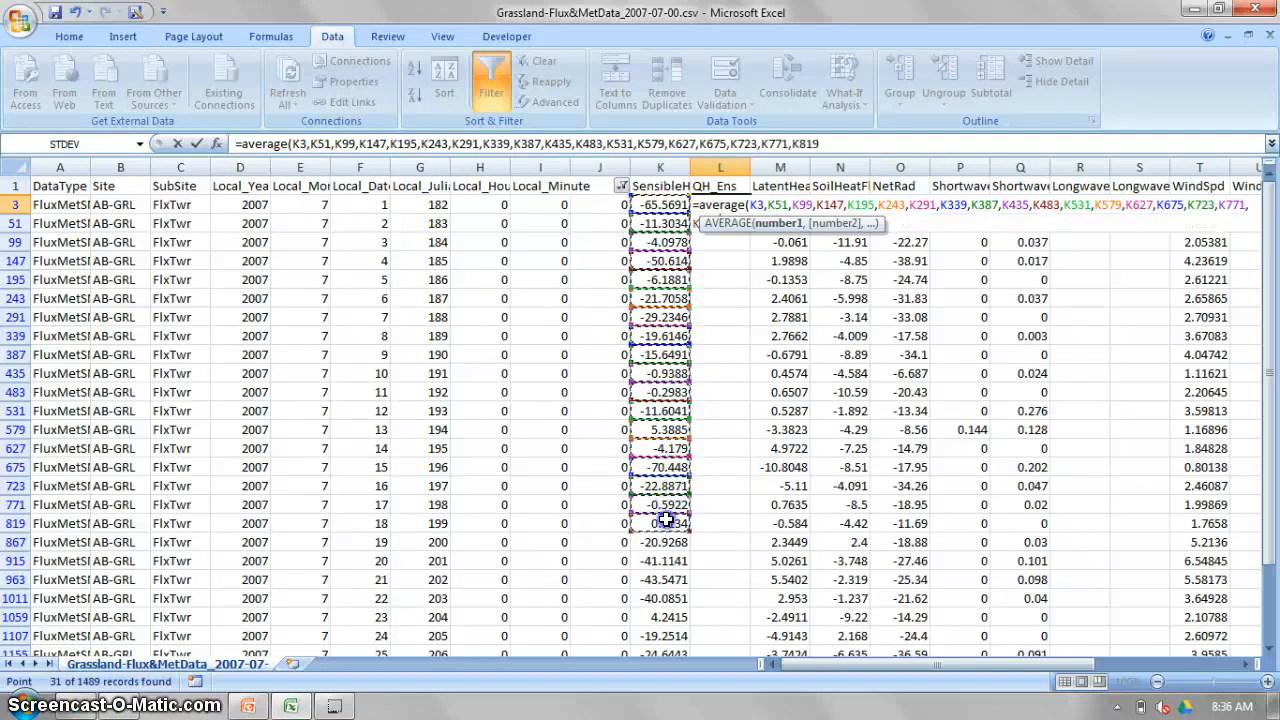
left_click(664, 542, "ctrl")
left_click(662, 561, "ctrl")
left_click(658, 579, "ctrl")
left_click(652, 598, "ctrl")
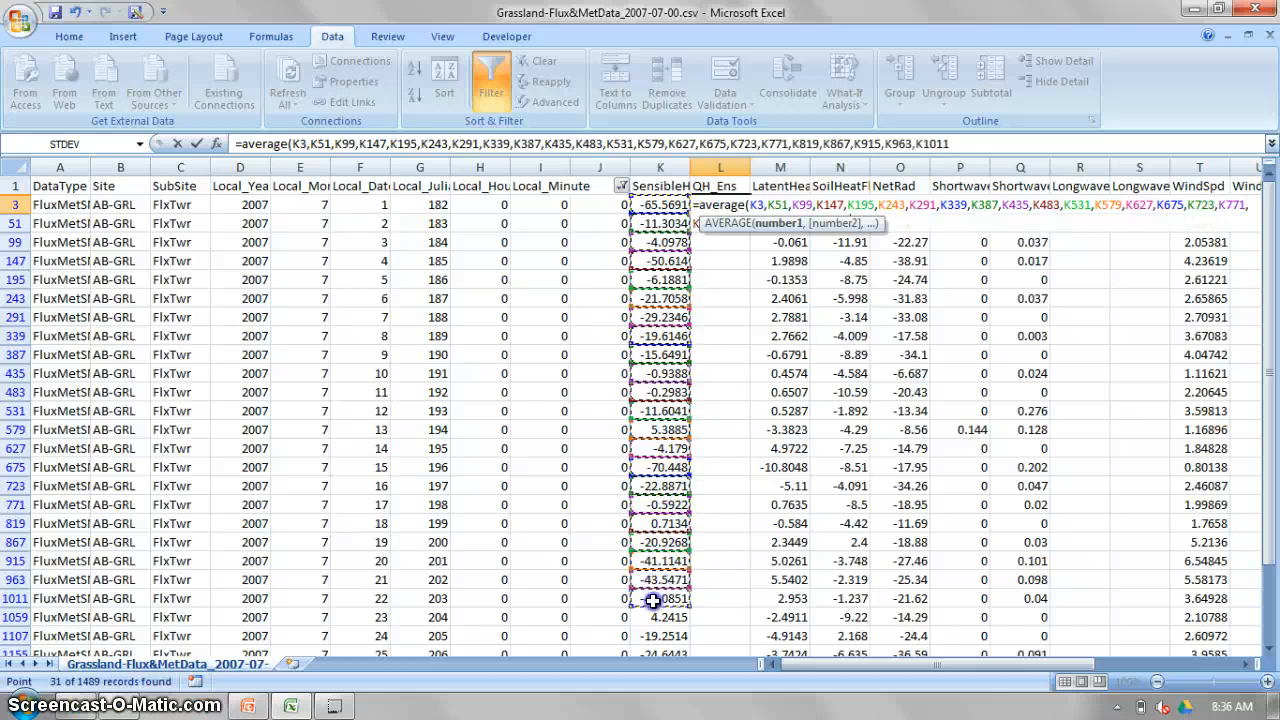
left_click(660, 617, "ctrl")
left_click(664, 635, "ctrl")
scroll(668, 630, "down", 1)
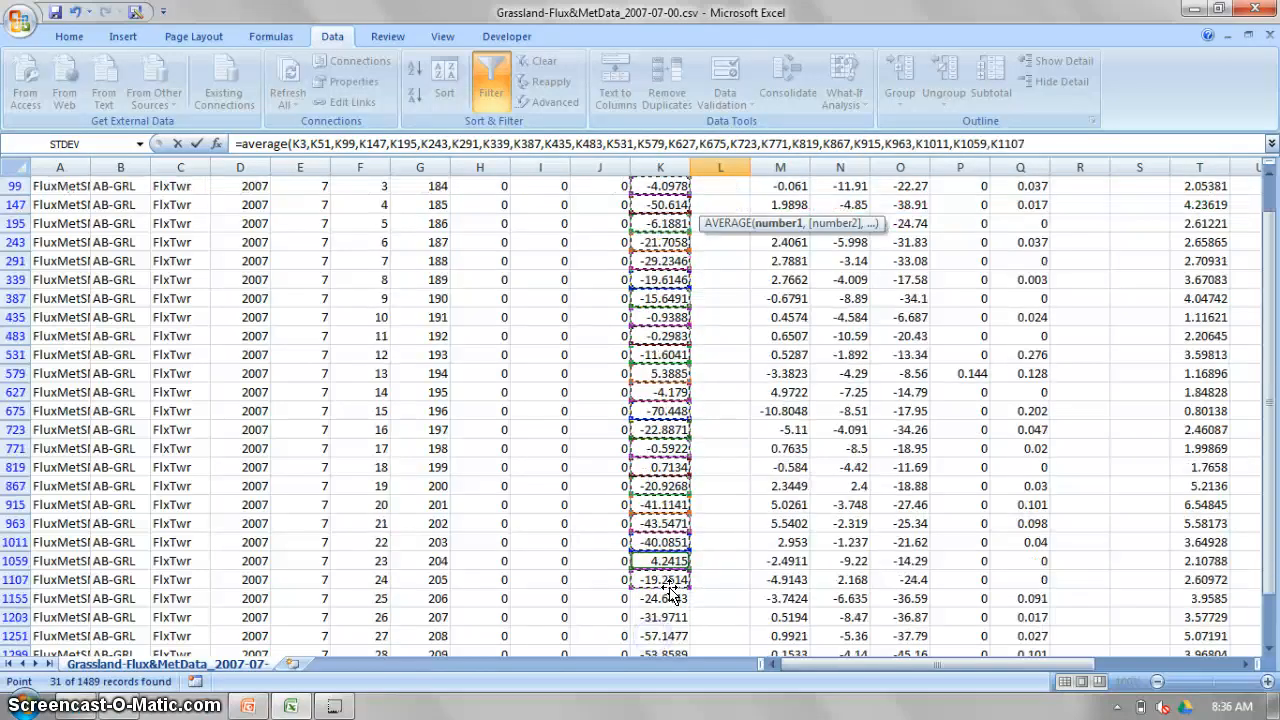
scroll(668, 590, "down", 2)
left_click(653, 486, "ctrl")
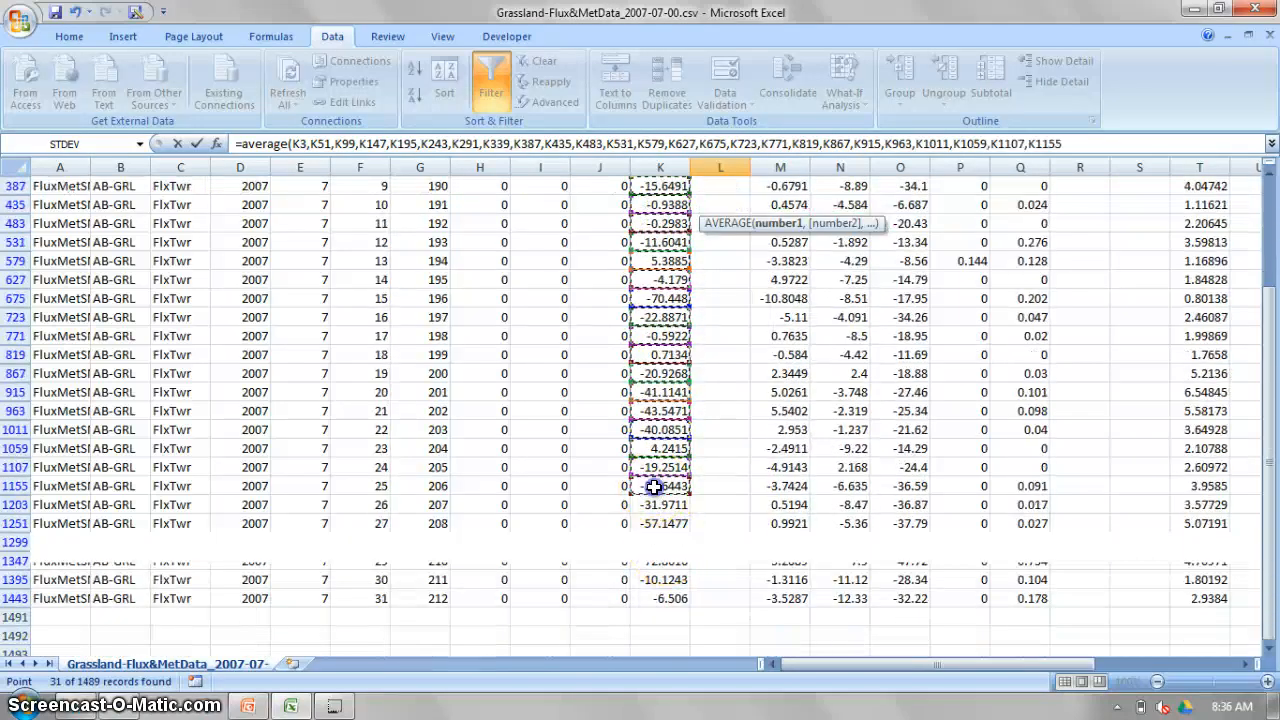
left_click(658, 505, "ctrl")
left_click(655, 523, "ctrl")
left_click(651, 563, "ctrl")
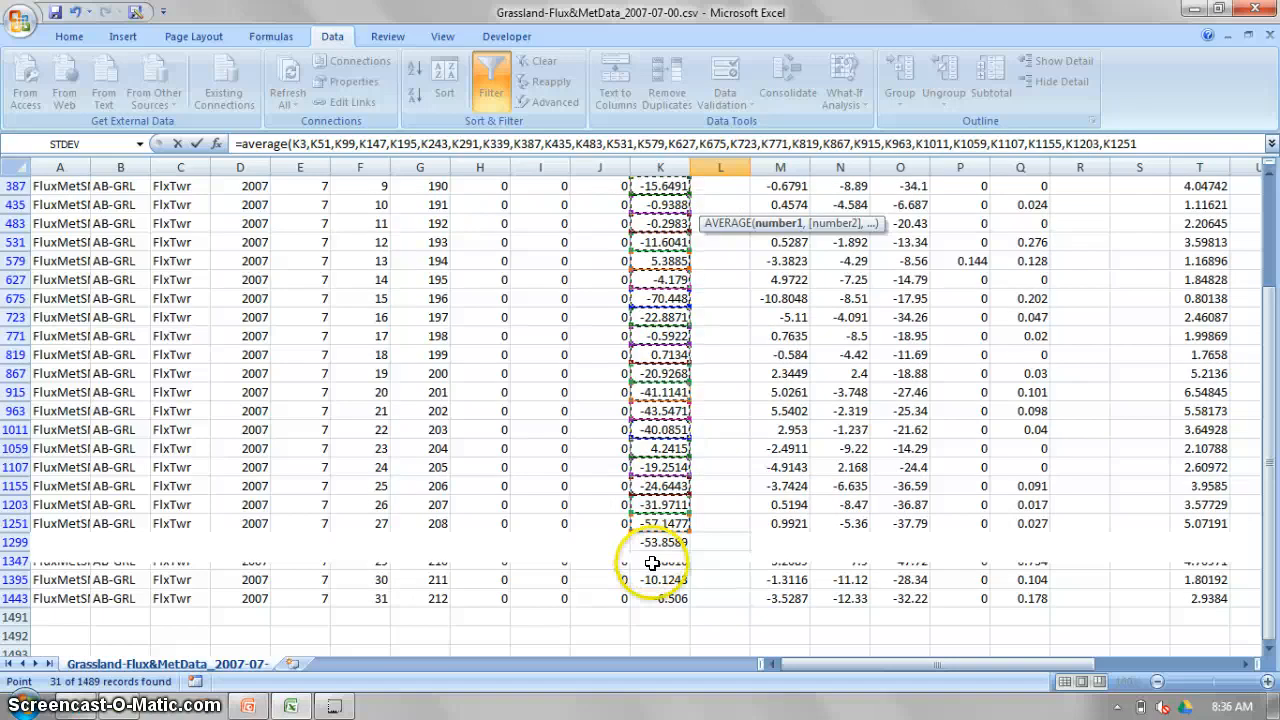
left_click(655, 580, "ctrl")
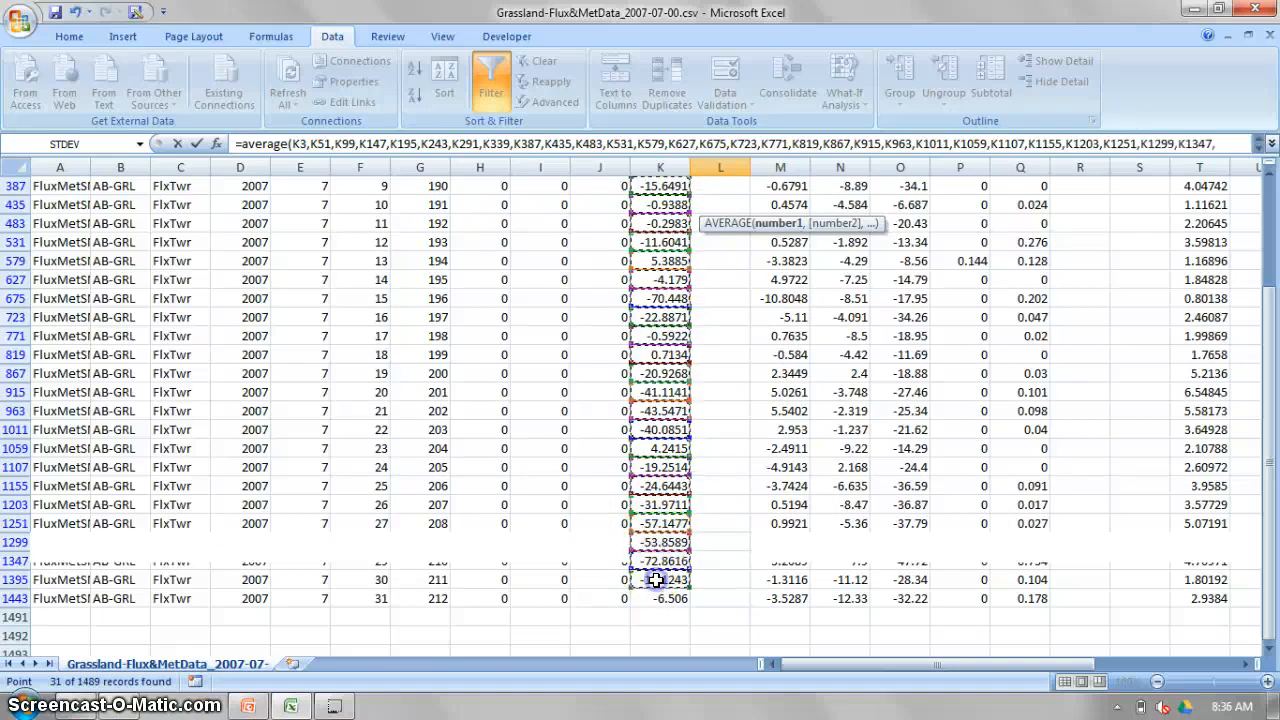
left_click(660, 598, "ctrl")
left_click(670, 540, "ctrl")
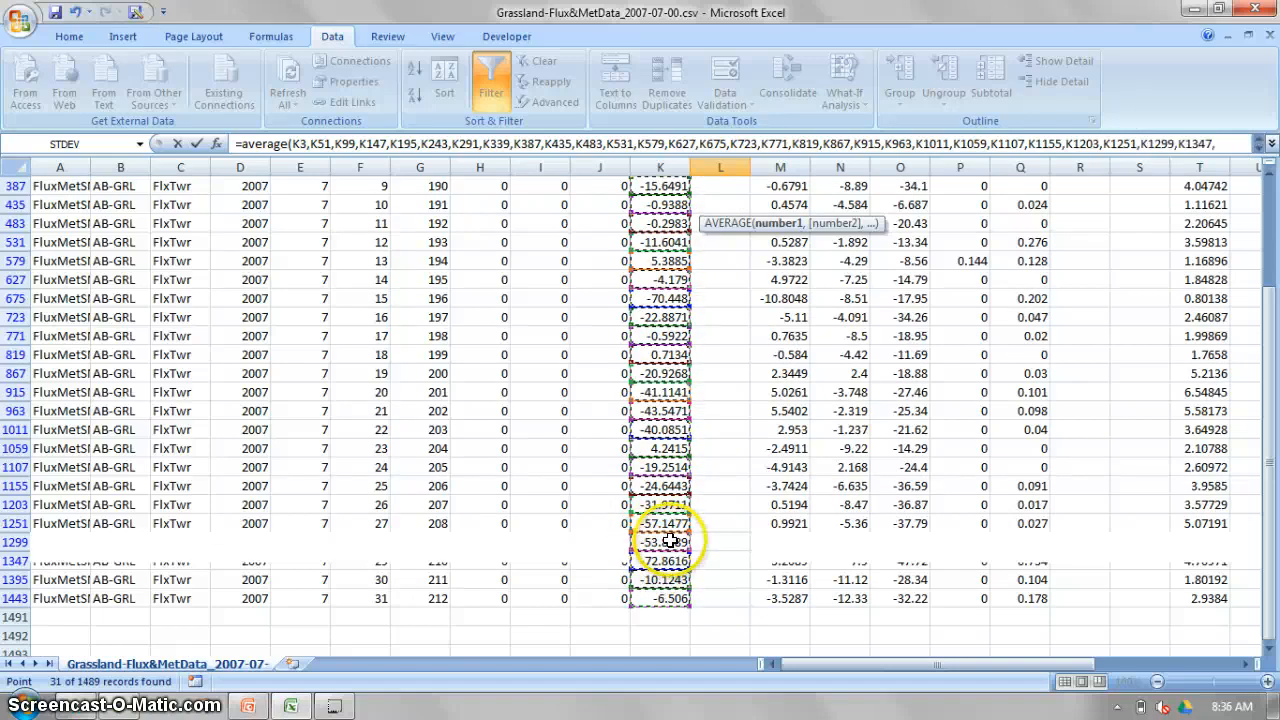
key("Return")
left_click(730, 204)
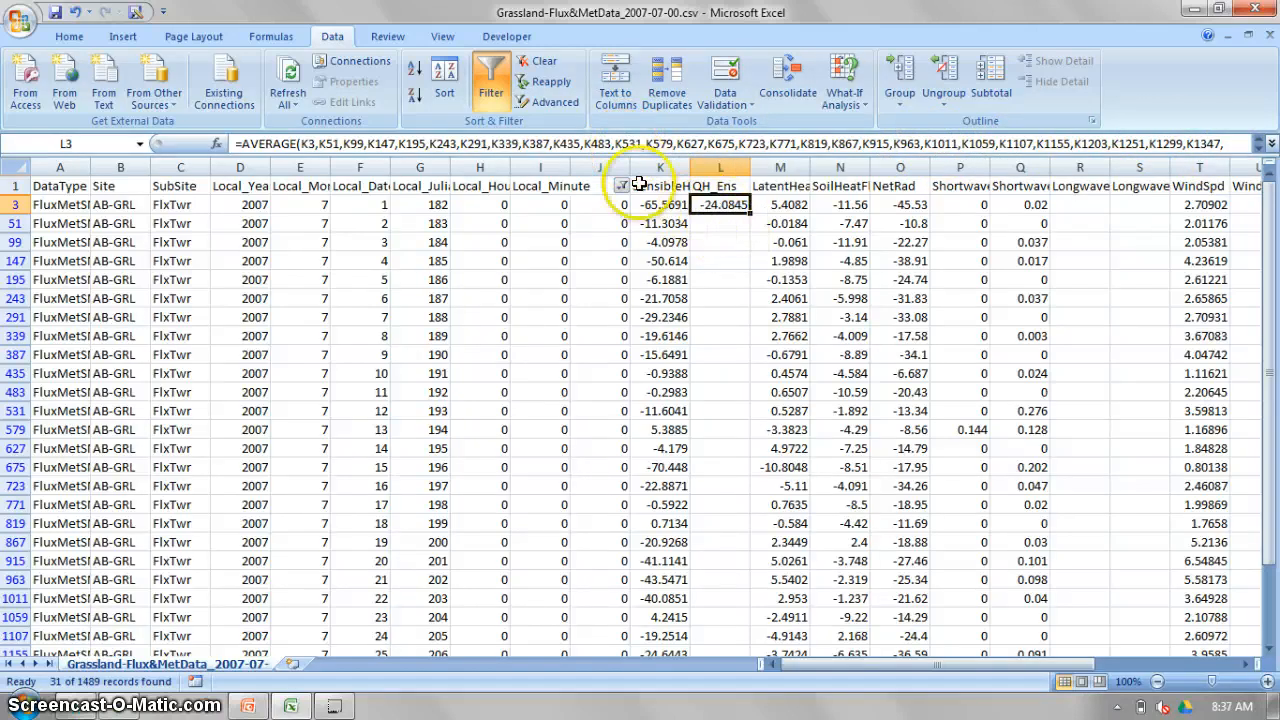
Reset the column J filter to select all values so every data row is shown.
left_click(621, 186)
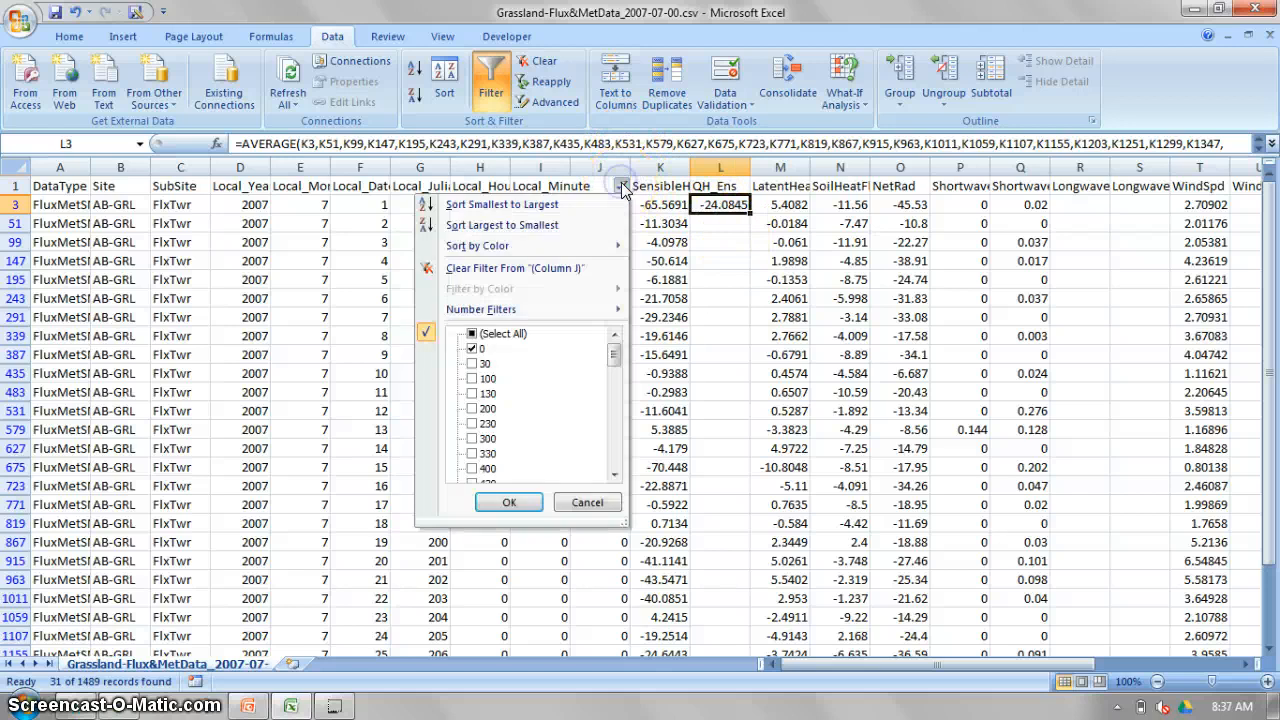
left_click(472, 335)
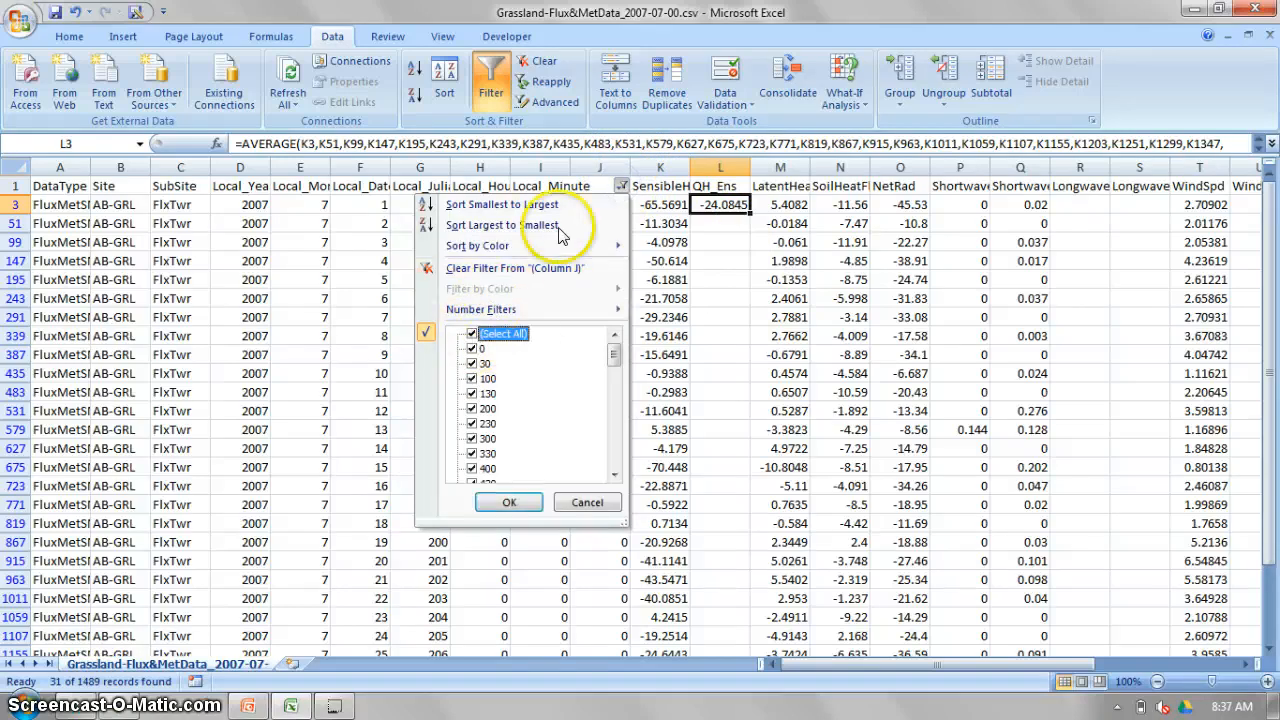
left_click(509, 502)
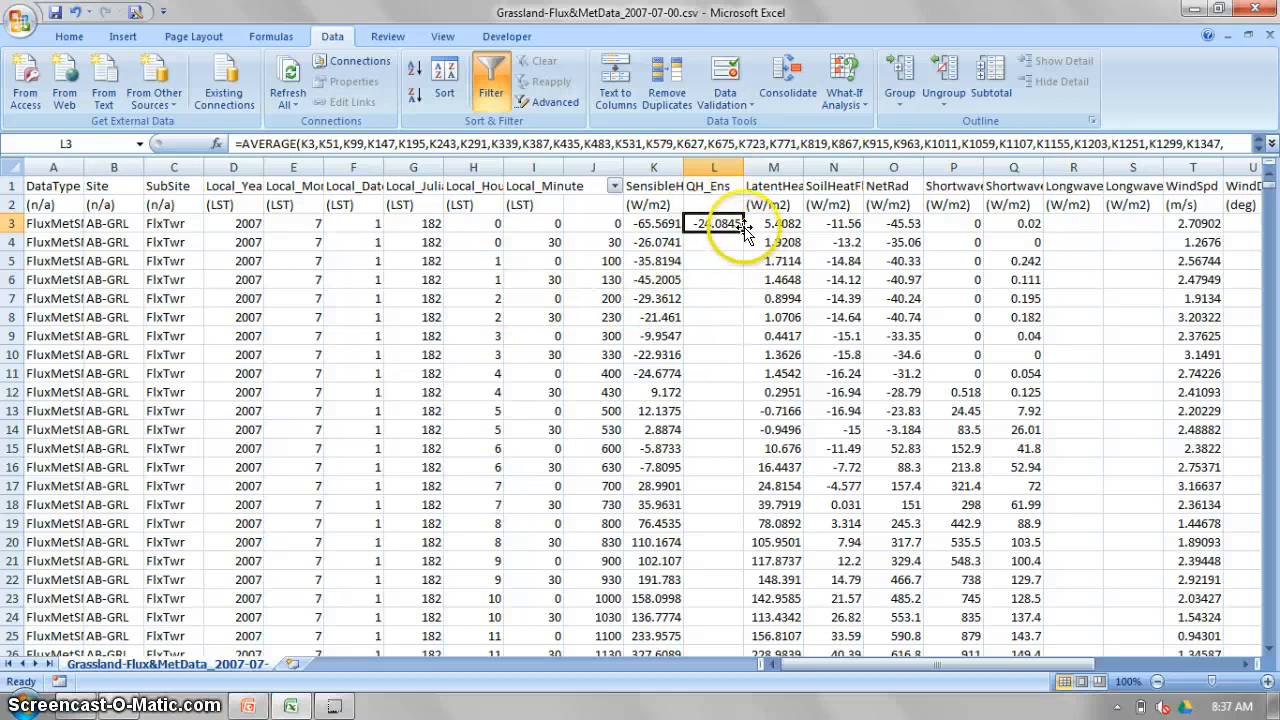
Fill the L3 average formula down through L50 and check the cell references in the copied formulas.
left_click_drag(742, 230, 728, 636)
scroll(726, 452, "up", 8)
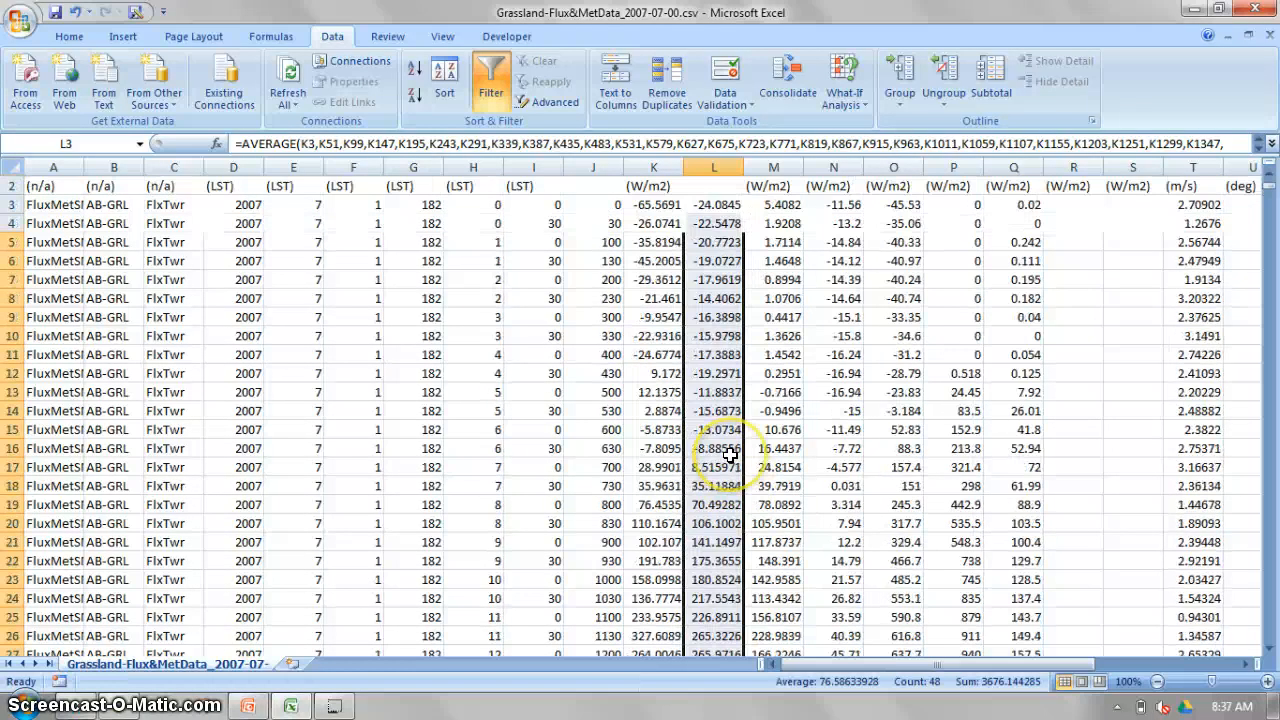
left_click(714, 242)
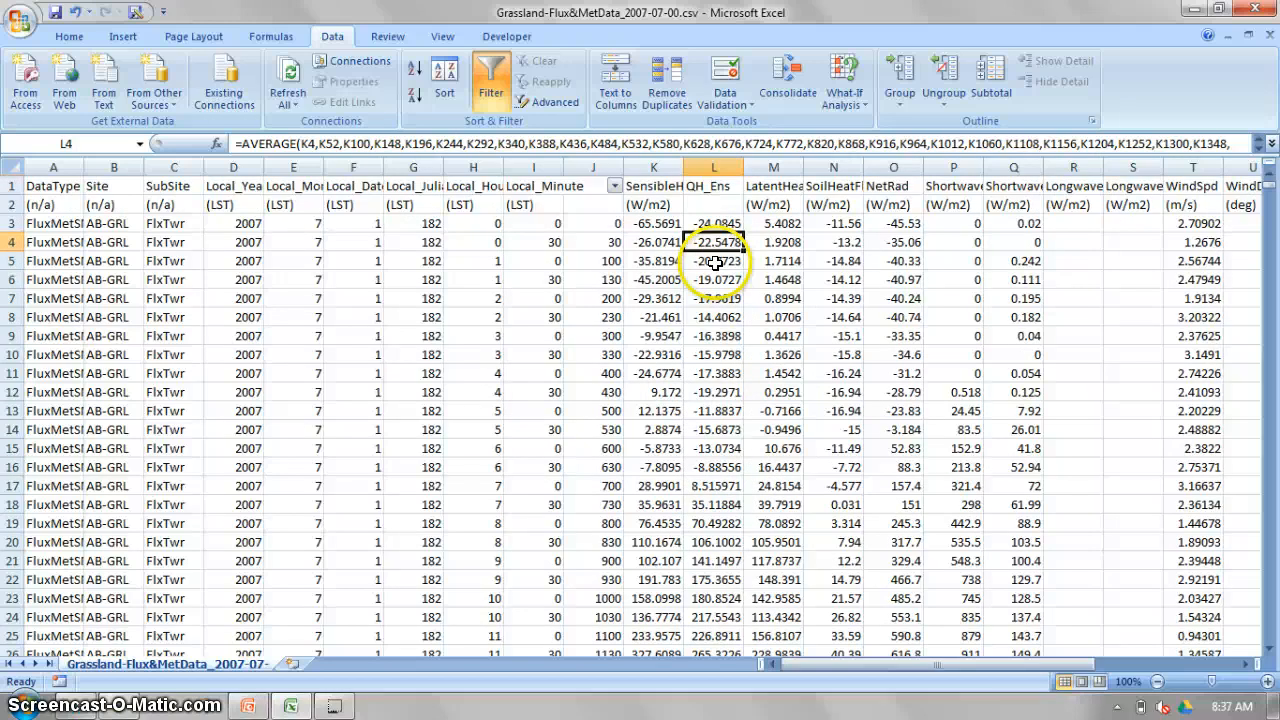
left_click(714, 262)
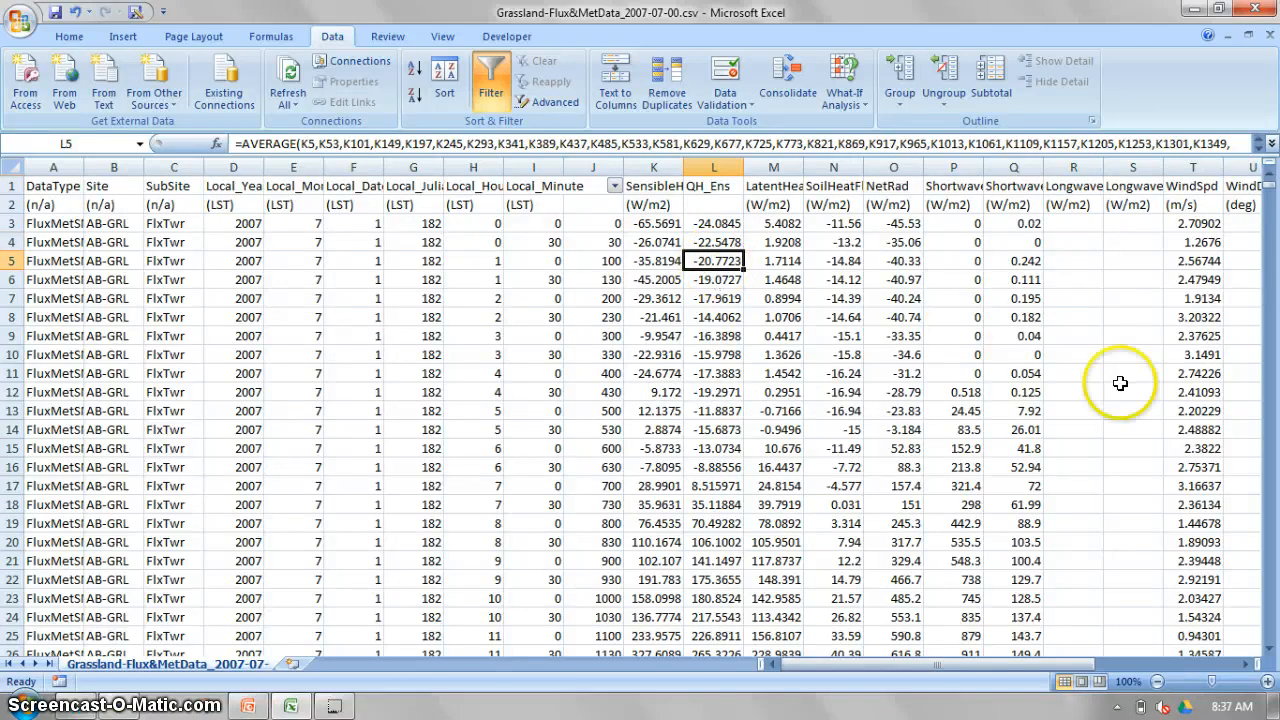
key("Down")
key("Down")
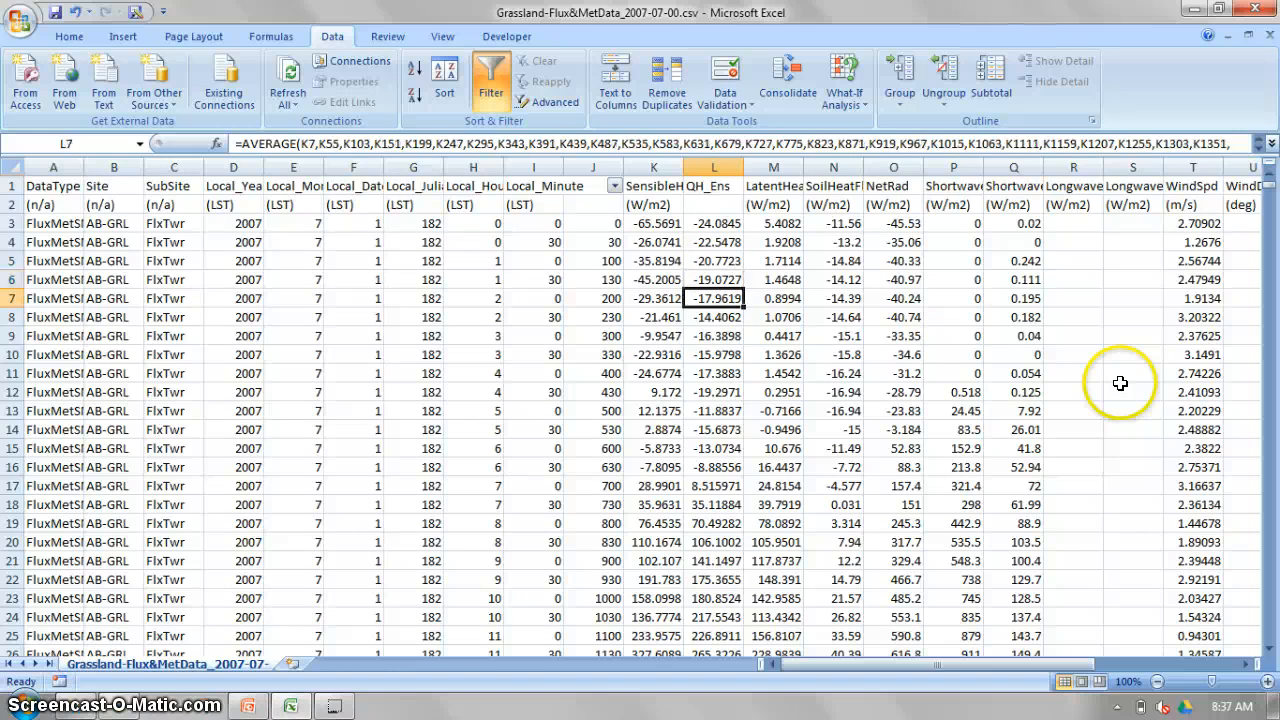
Plot the QH_Ens averages in L3:L50 as a basic 2-D line chart, inspect the curve, and delete the chart.
left_click(714, 222)
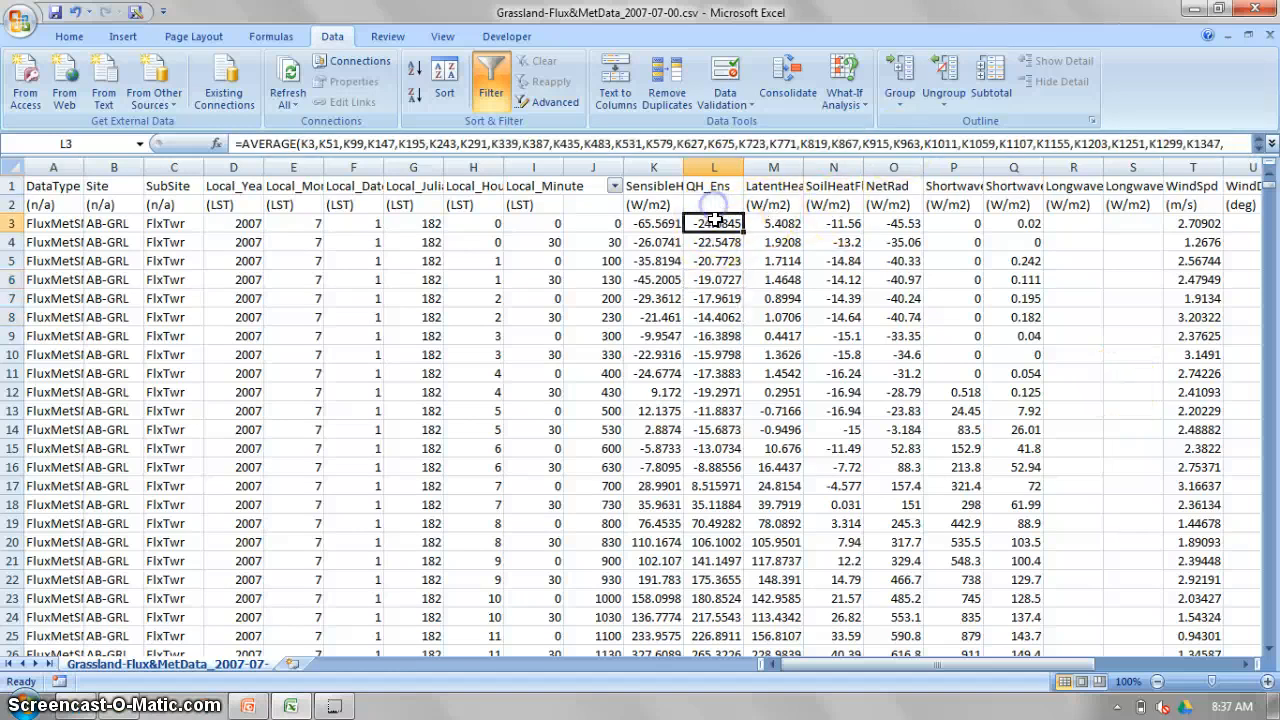
scroll(768, 330, "down", 10)
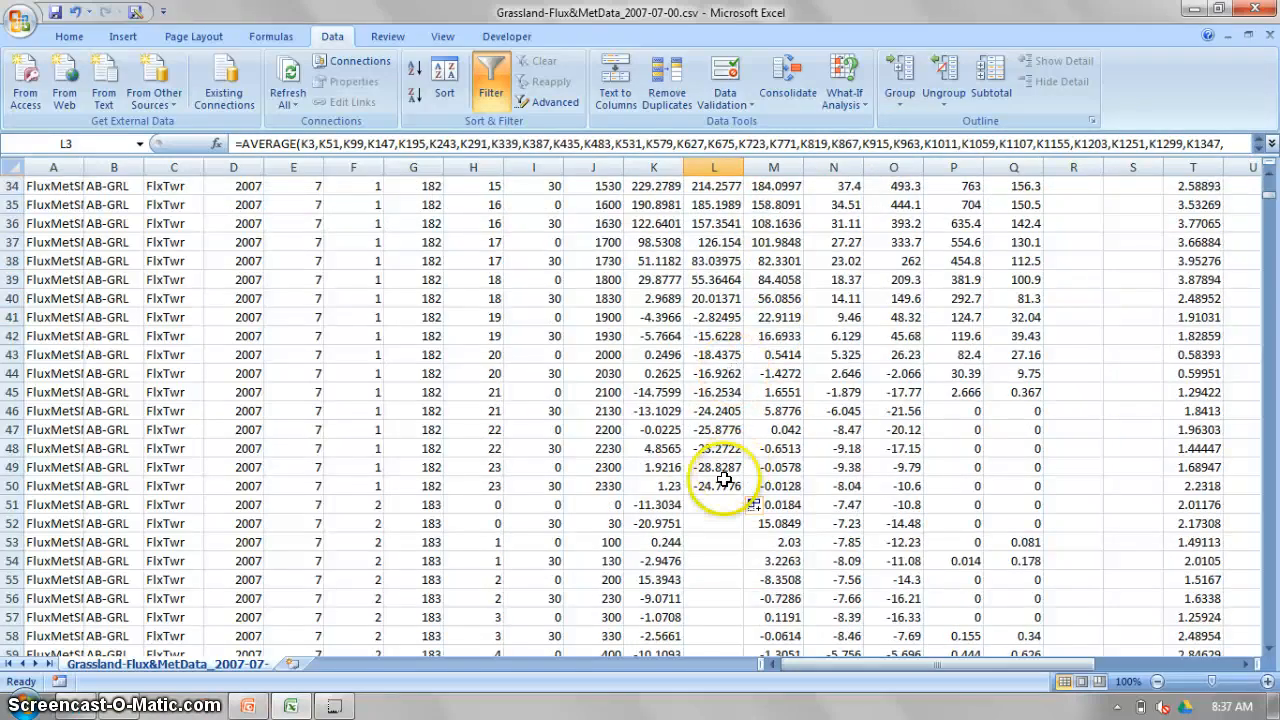
left_click(718, 485, "shift")
scroll(718, 485, "up", 11)
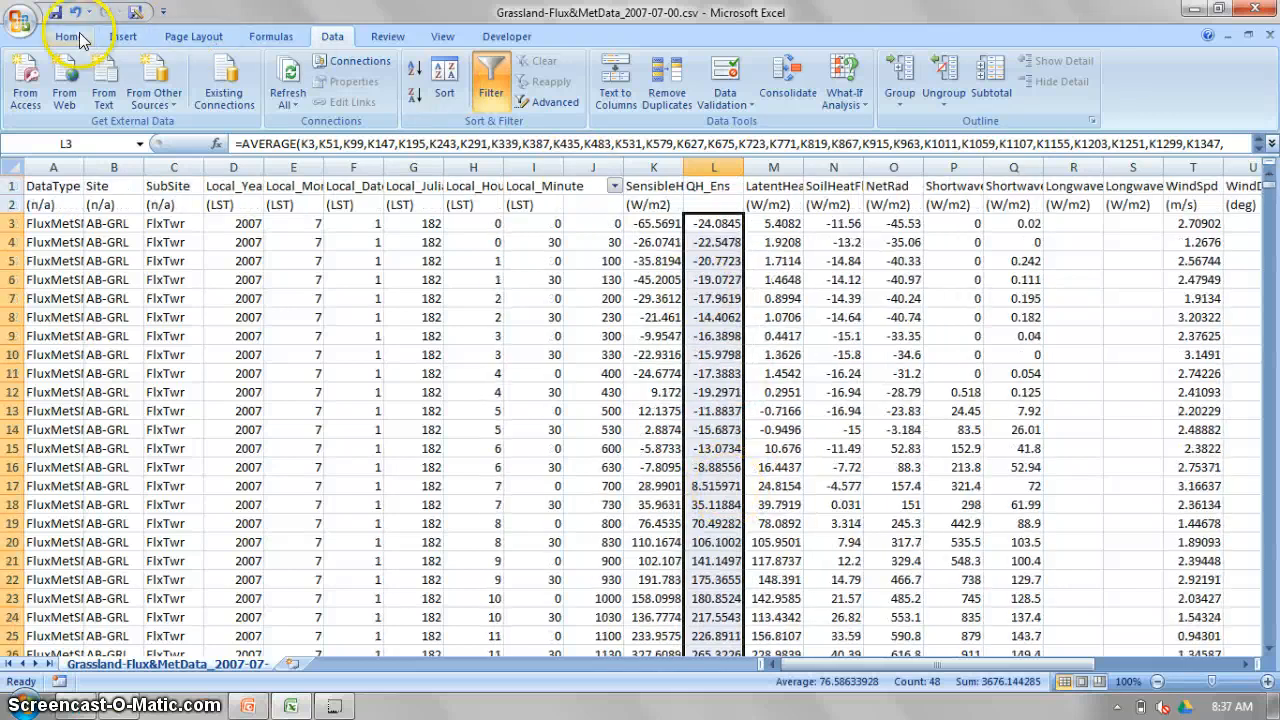
left_click(123, 36)
left_click(345, 85)
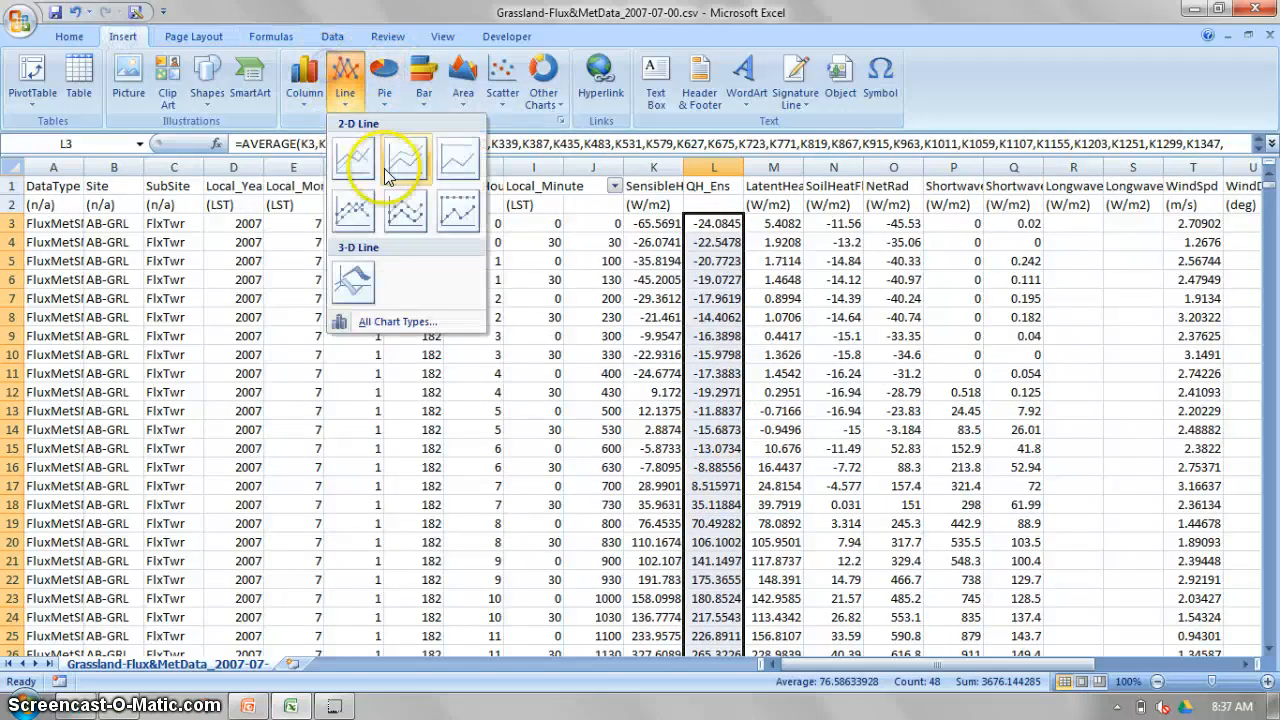
left_click(369, 160)
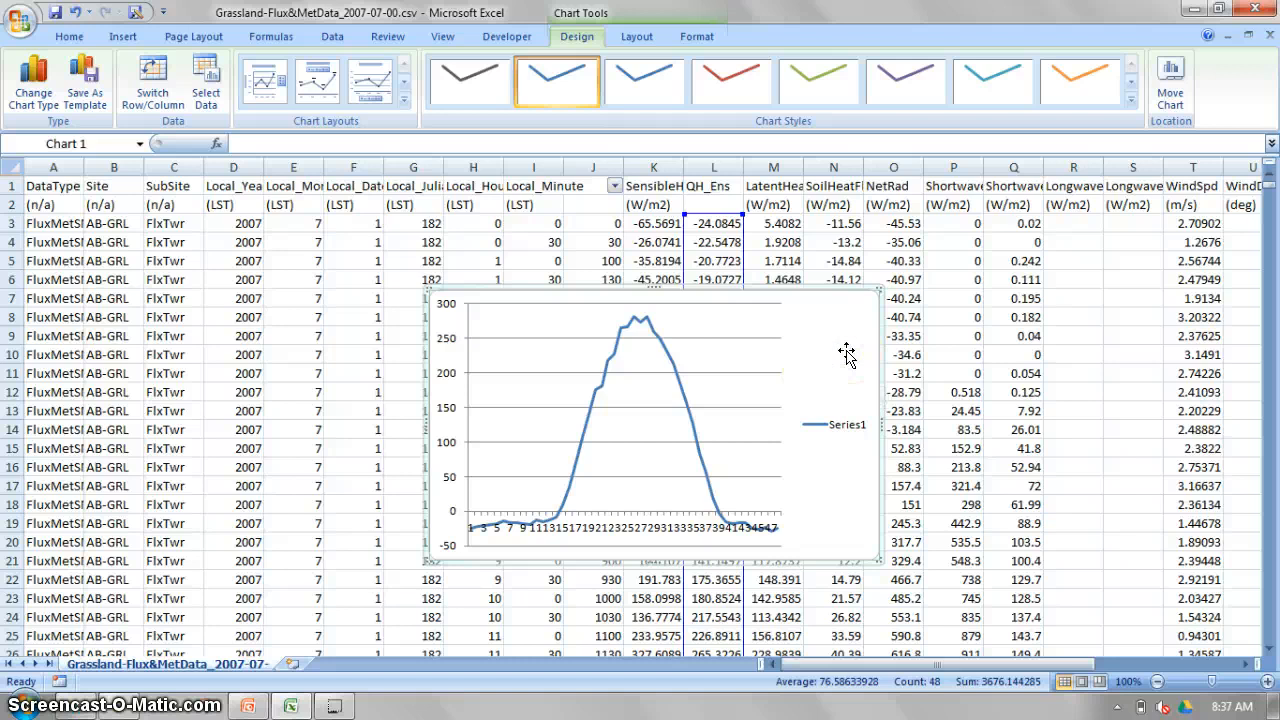
key("Delete")
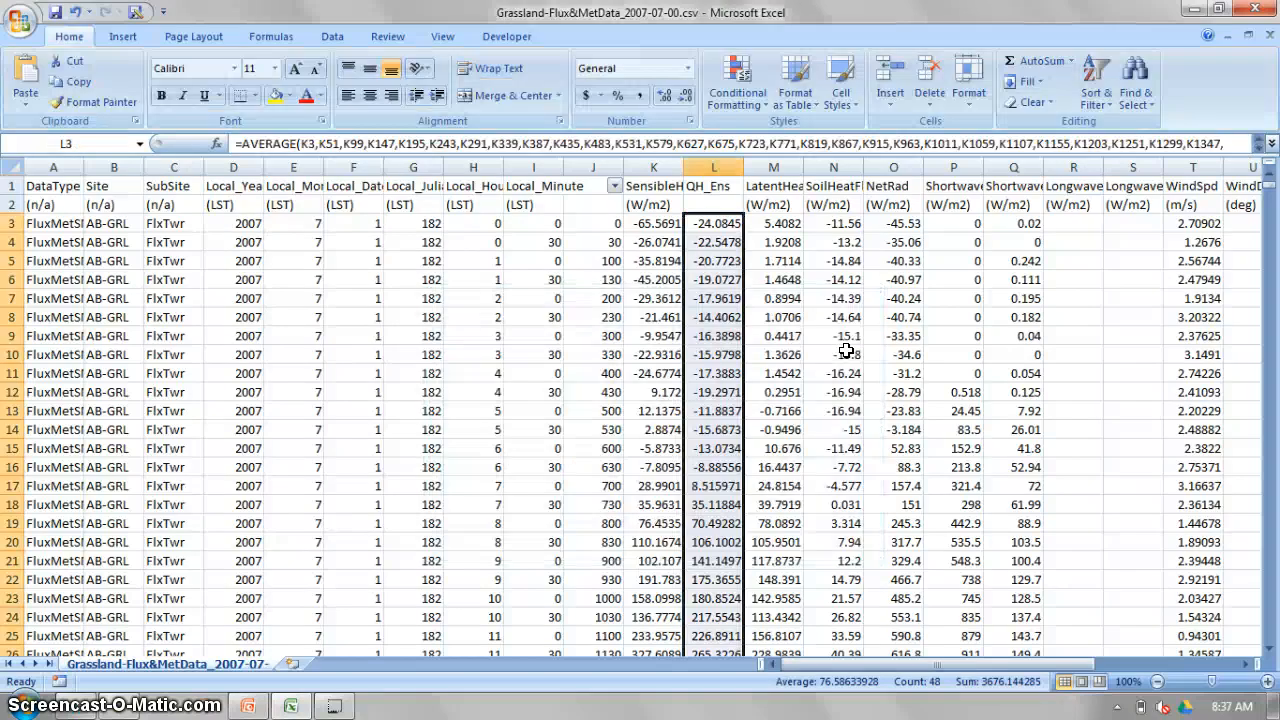
Insert a blank column directly before SoilHeatFlux and enter the header QE_Ens in N1.
right_click(829, 160)
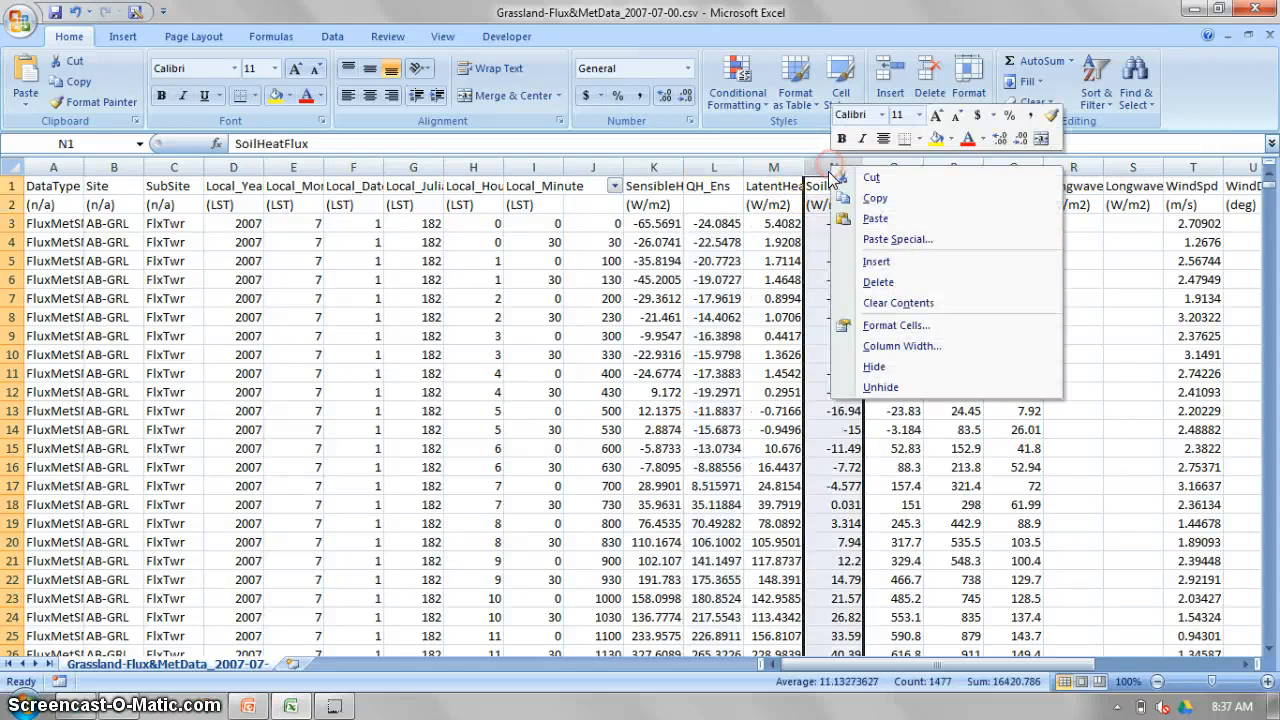
left_click(875, 263)
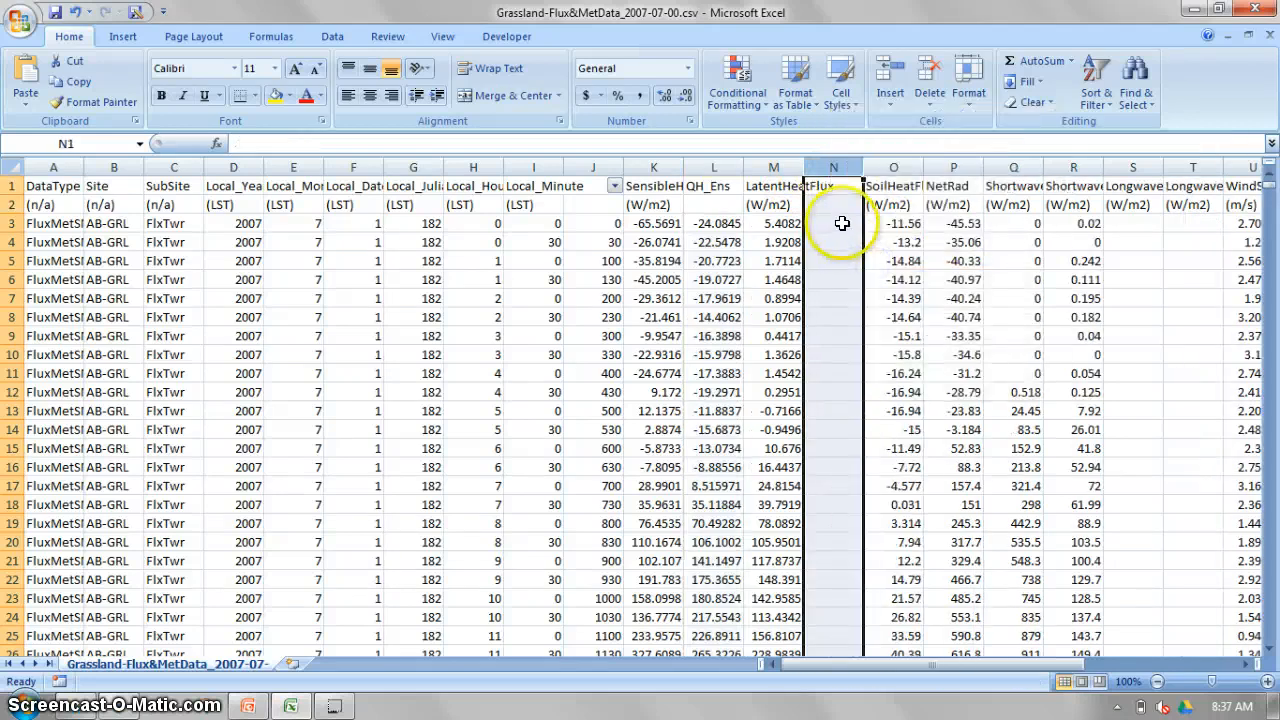
left_click(842, 223)
left_click(846, 190)
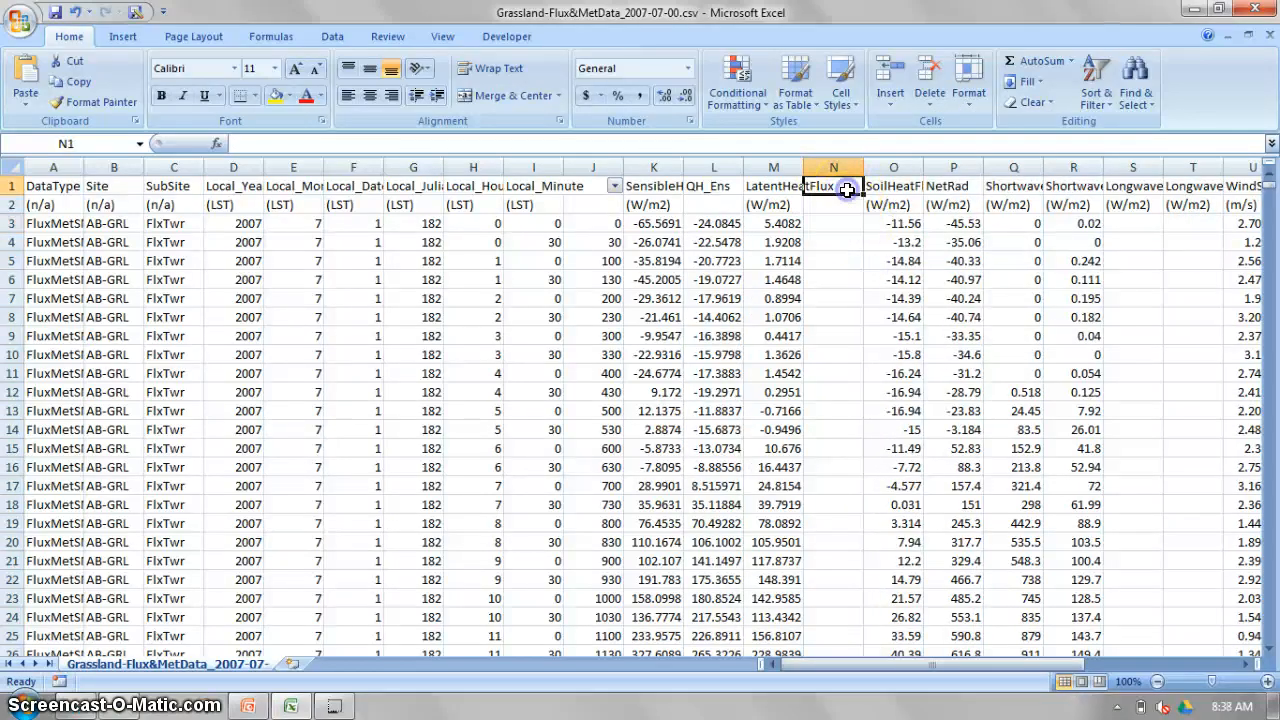
type("QE_Ens")
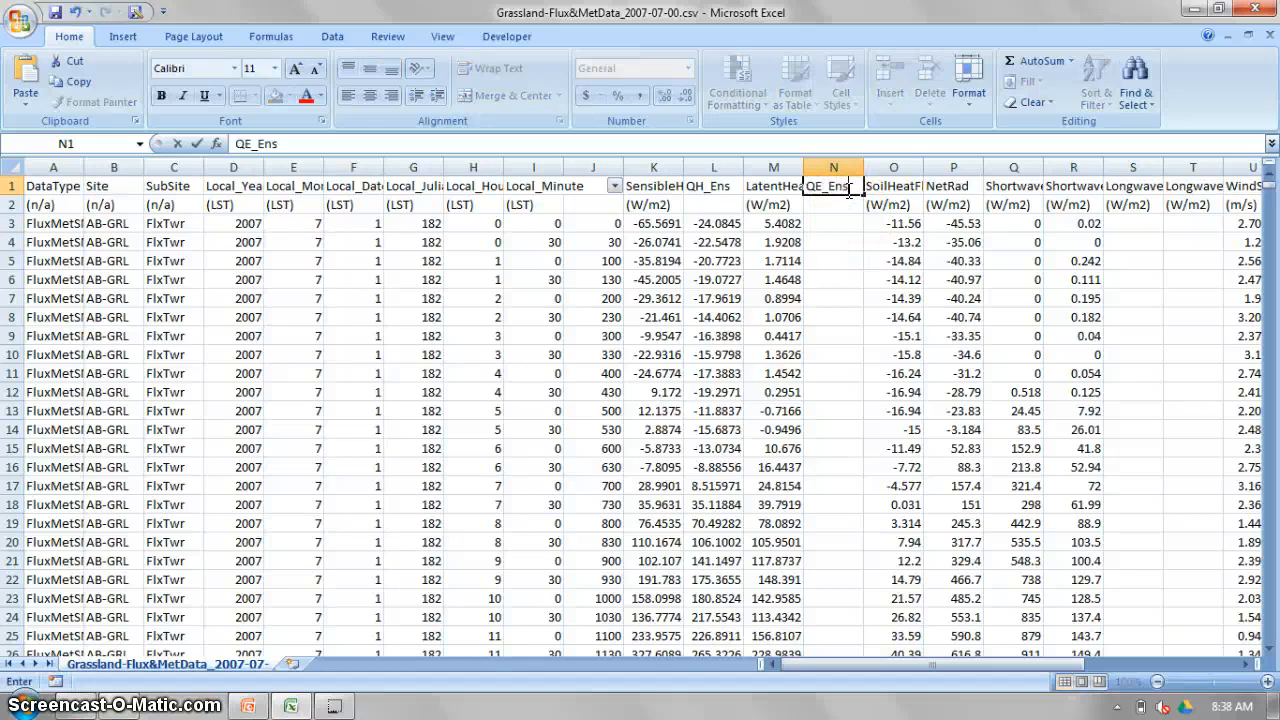
key("Return")
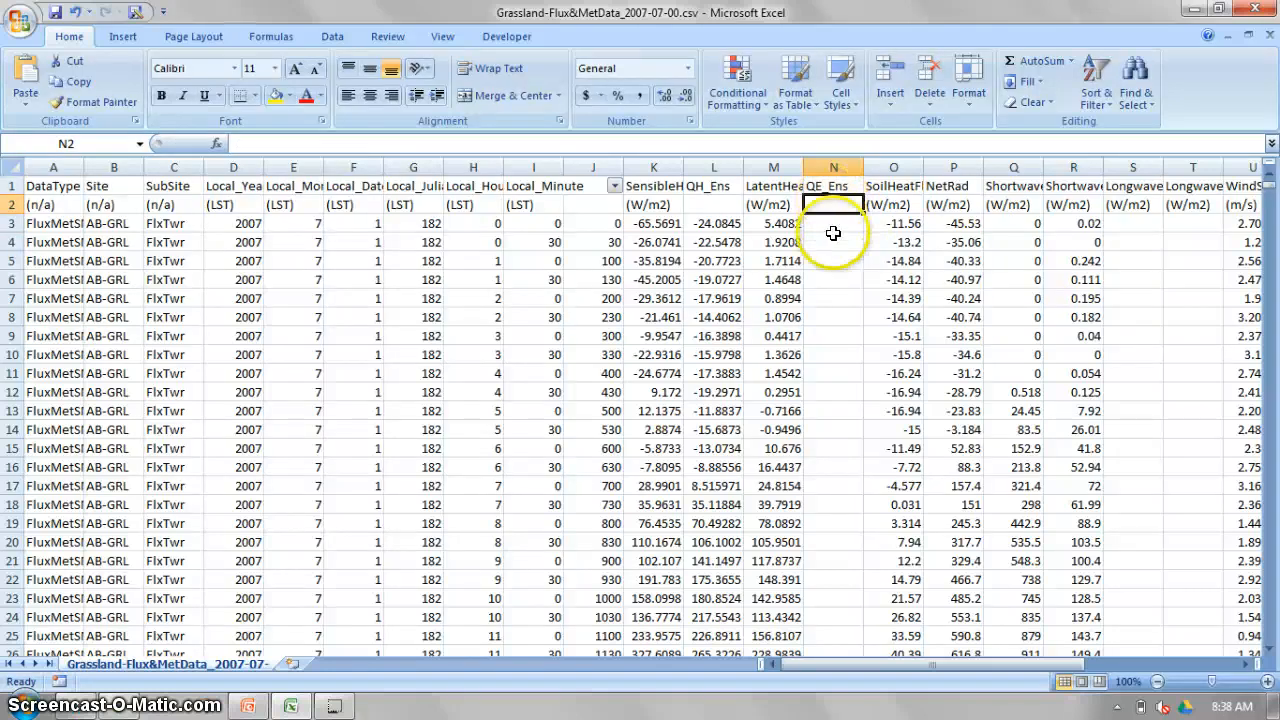
left_click(716, 224)
key("ctrl+c")
left_click(826, 226)
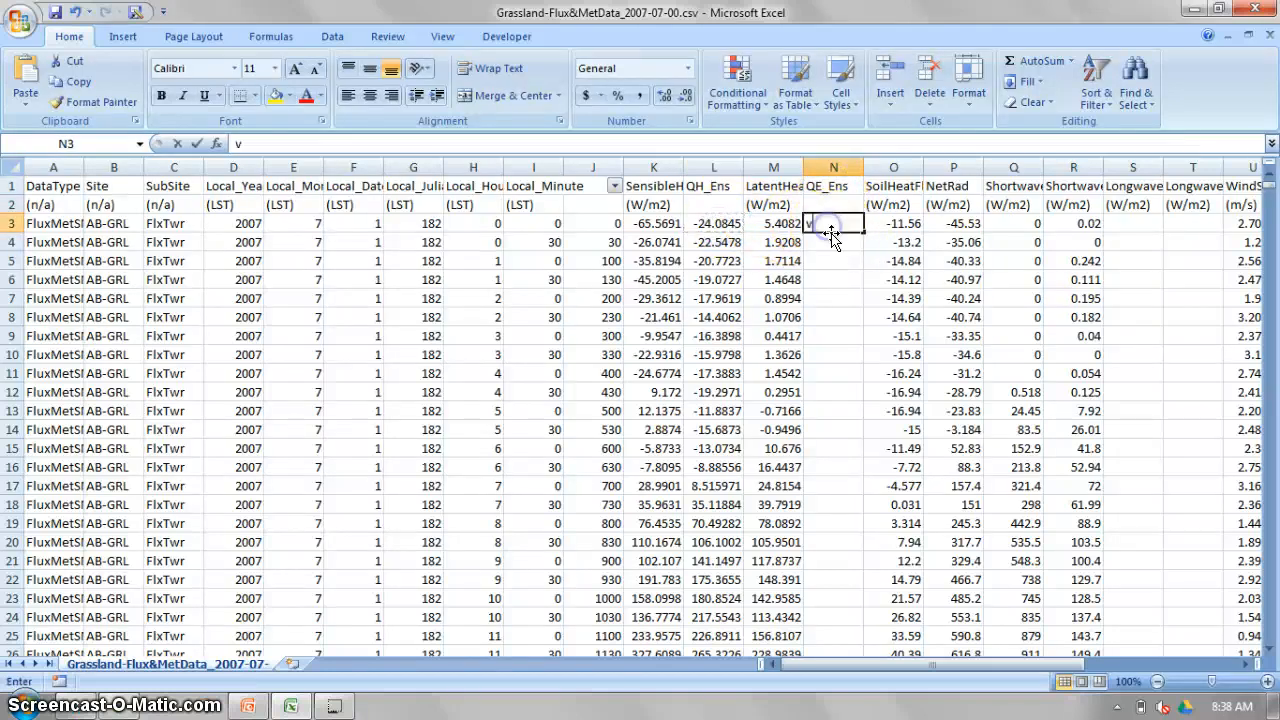
type("v")
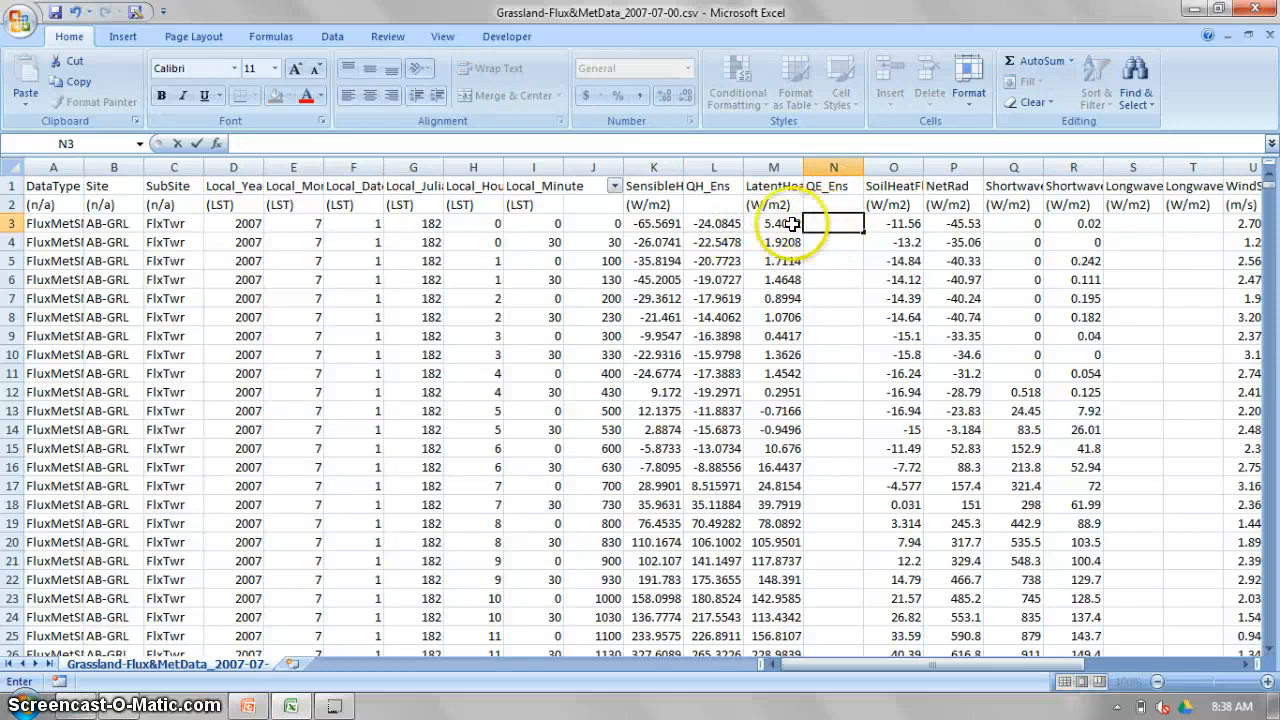
Copy the QH_Ens average formula from L3 into N3 so that it averages the LatentHeatFlux cells.
left_click(716, 224)
key("ctrl+c")
left_click(822, 224)
key("ctrl+v")
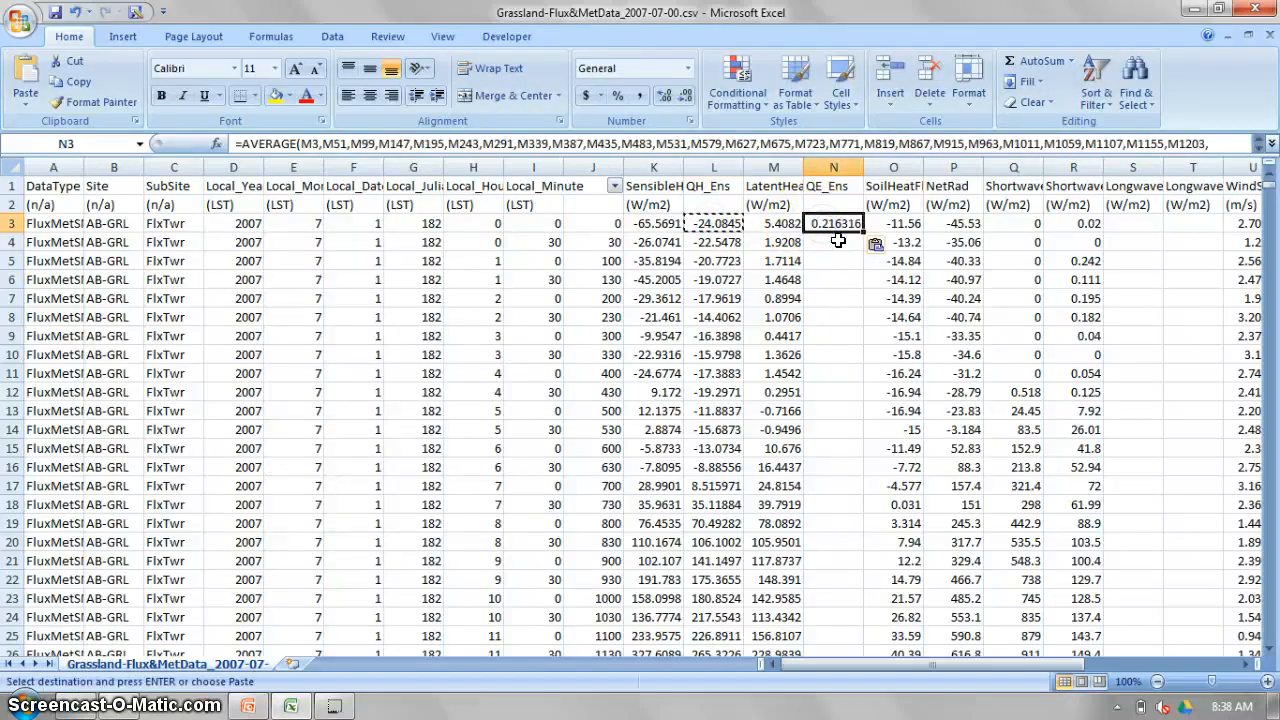
Examine the column K references in the L3 average formula, leaving the formula as it is.
left_click(718, 223)
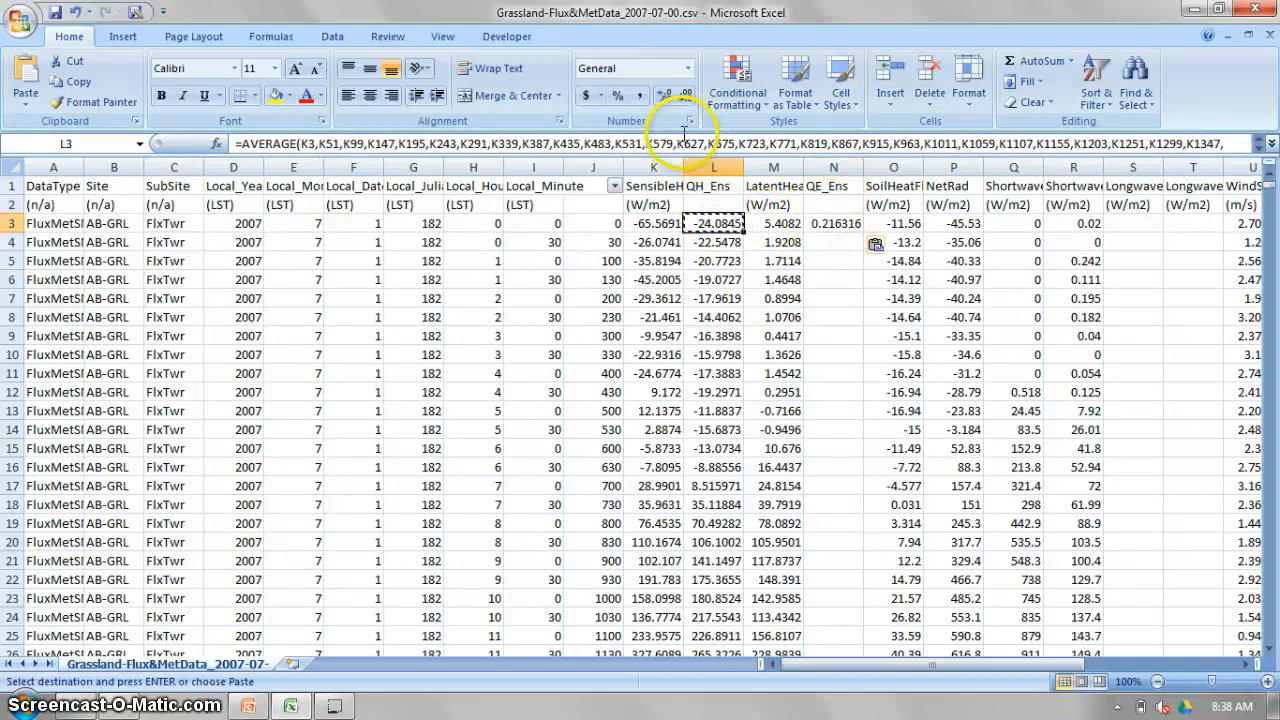
left_click(684, 141)
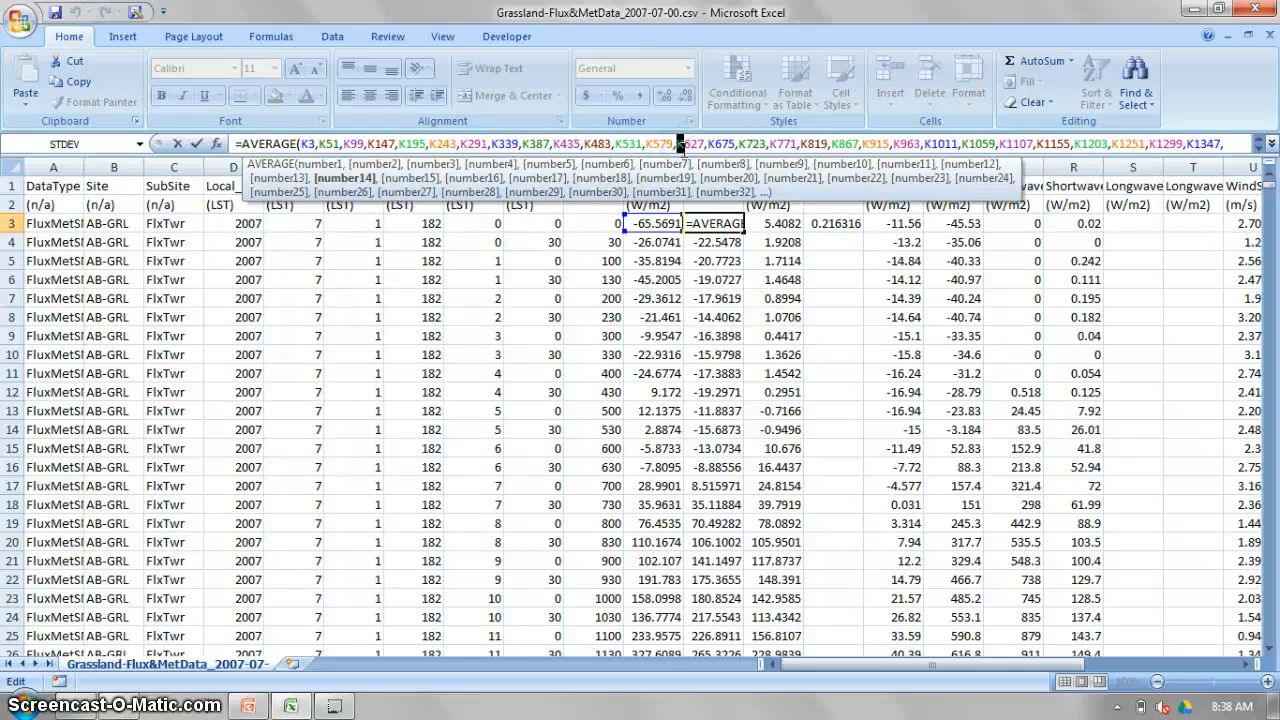
key("Escape")
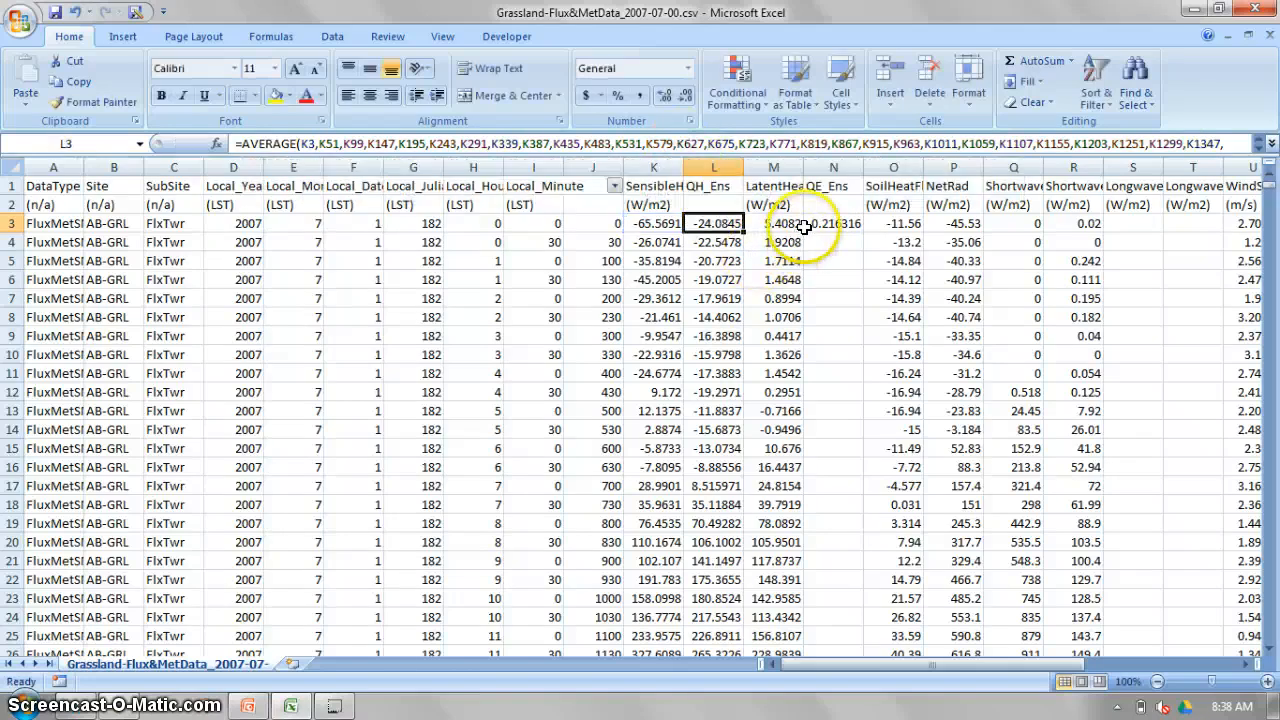
Fill the N3 average formula down through N50.
left_click(840, 212)
key("Down")
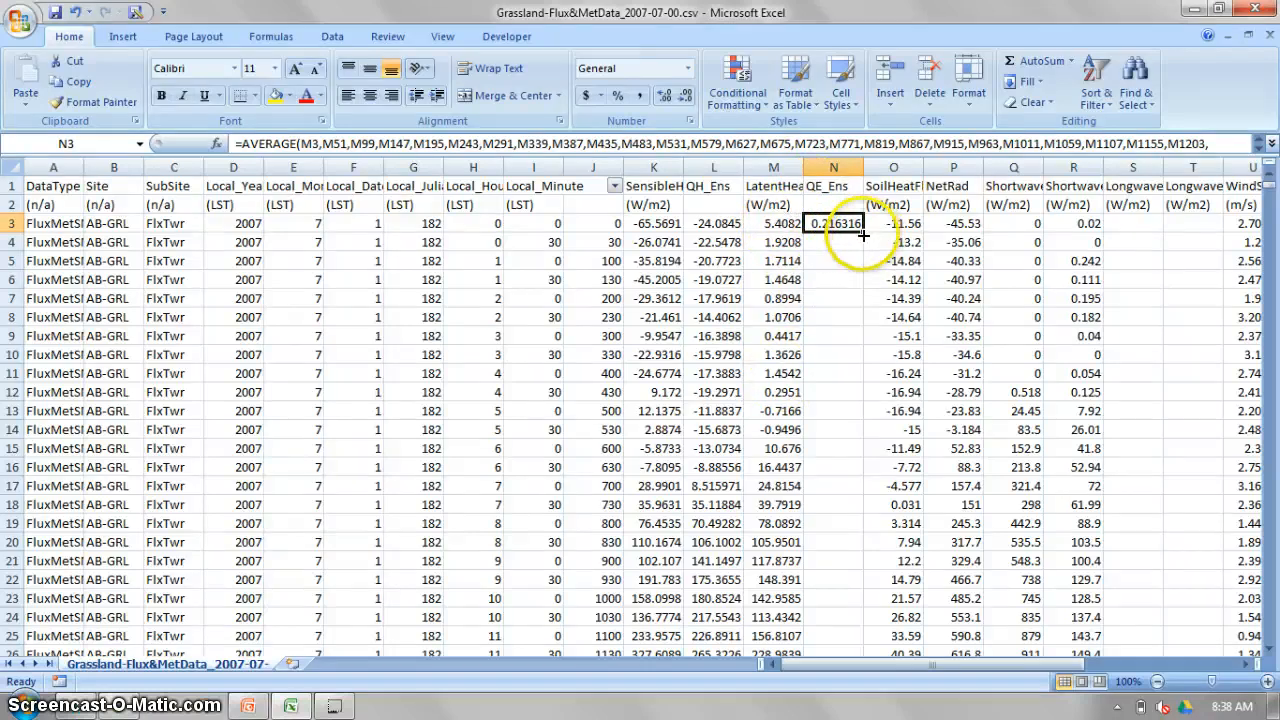
left_click_drag(862, 234, 863, 559)
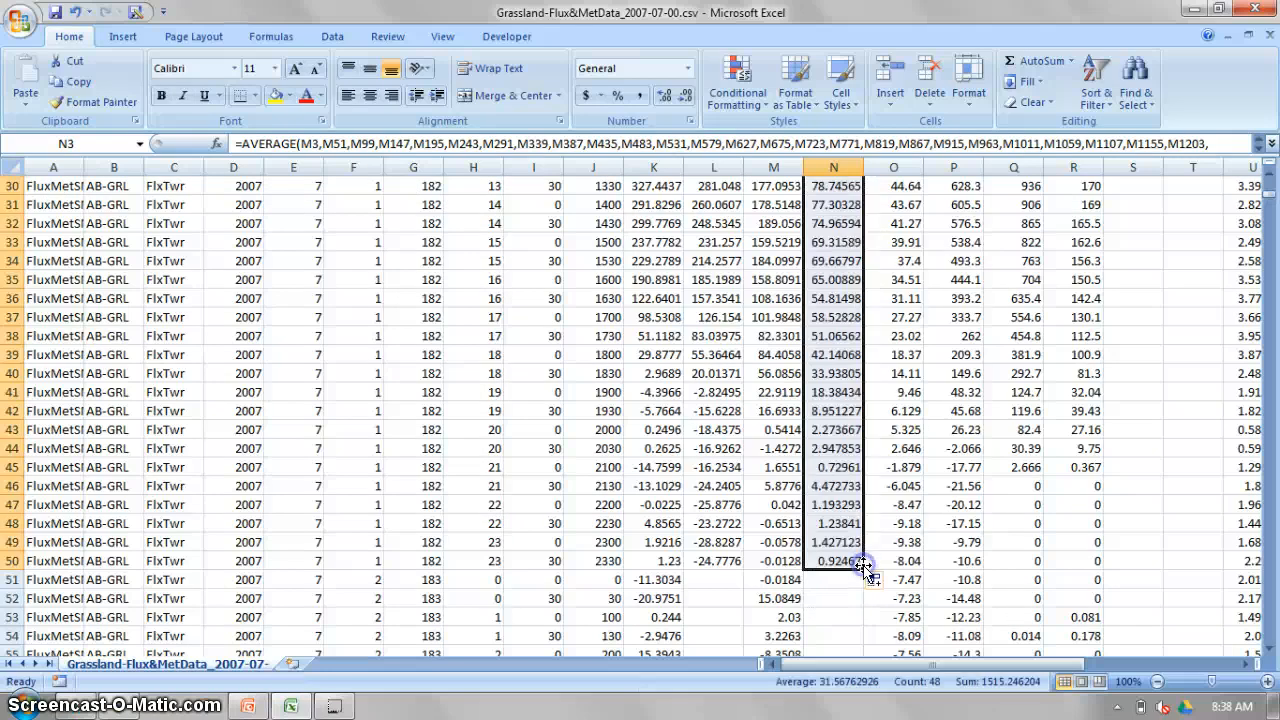
scroll(845, 514, "up", 10)
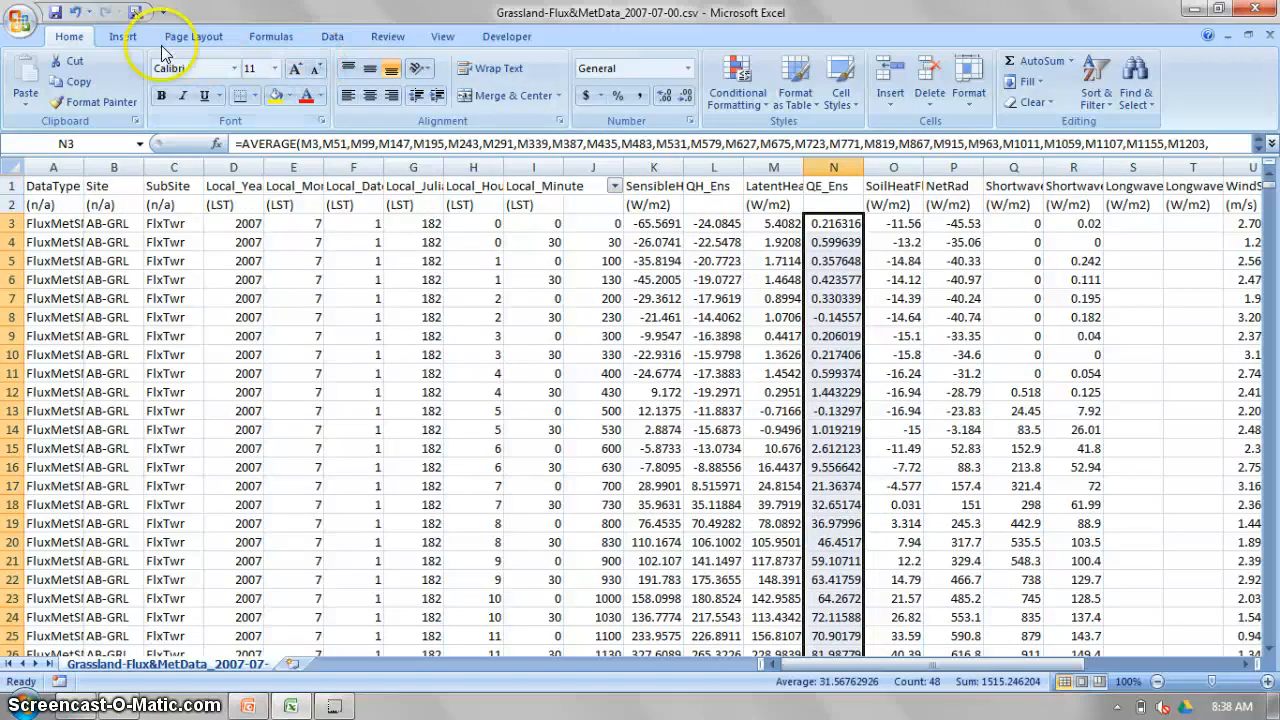
Plot the QE_Ens averages in N3:N50 as a basic 2-D line chart, enlarge it to inspect the curve, and delete the chart.
left_click(123, 36)
left_click(345, 88)
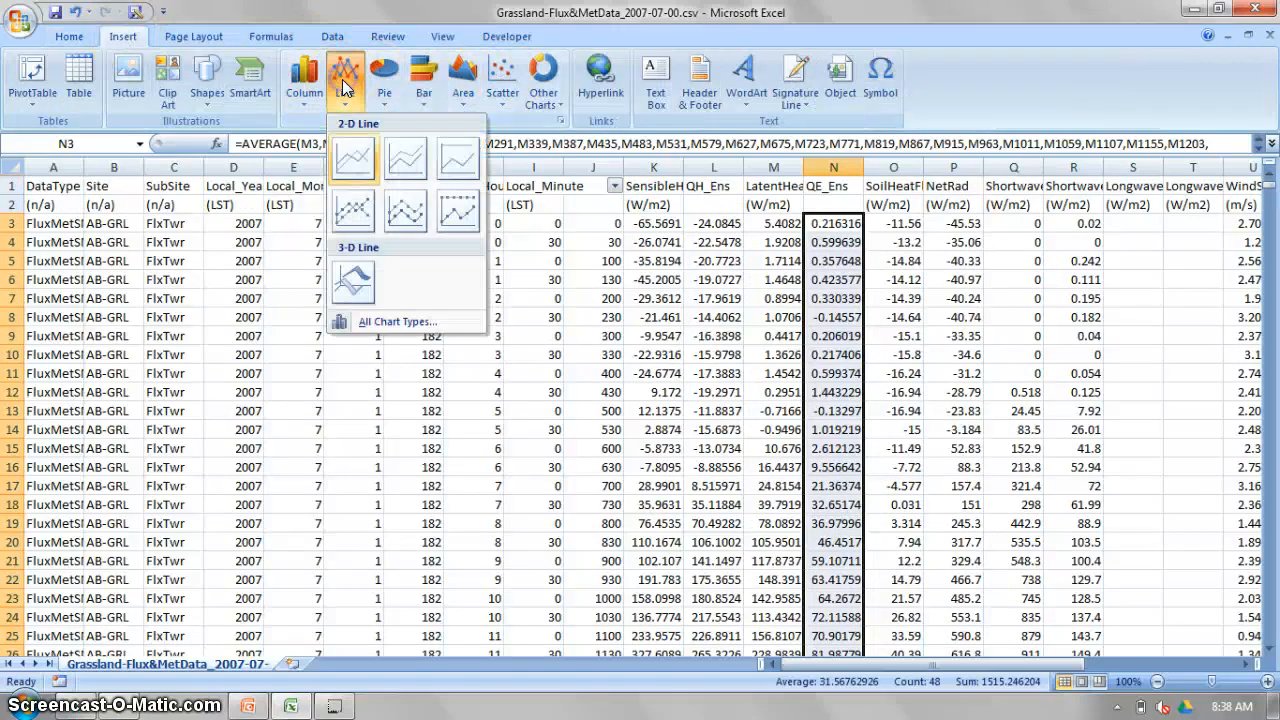
left_click(352, 168)
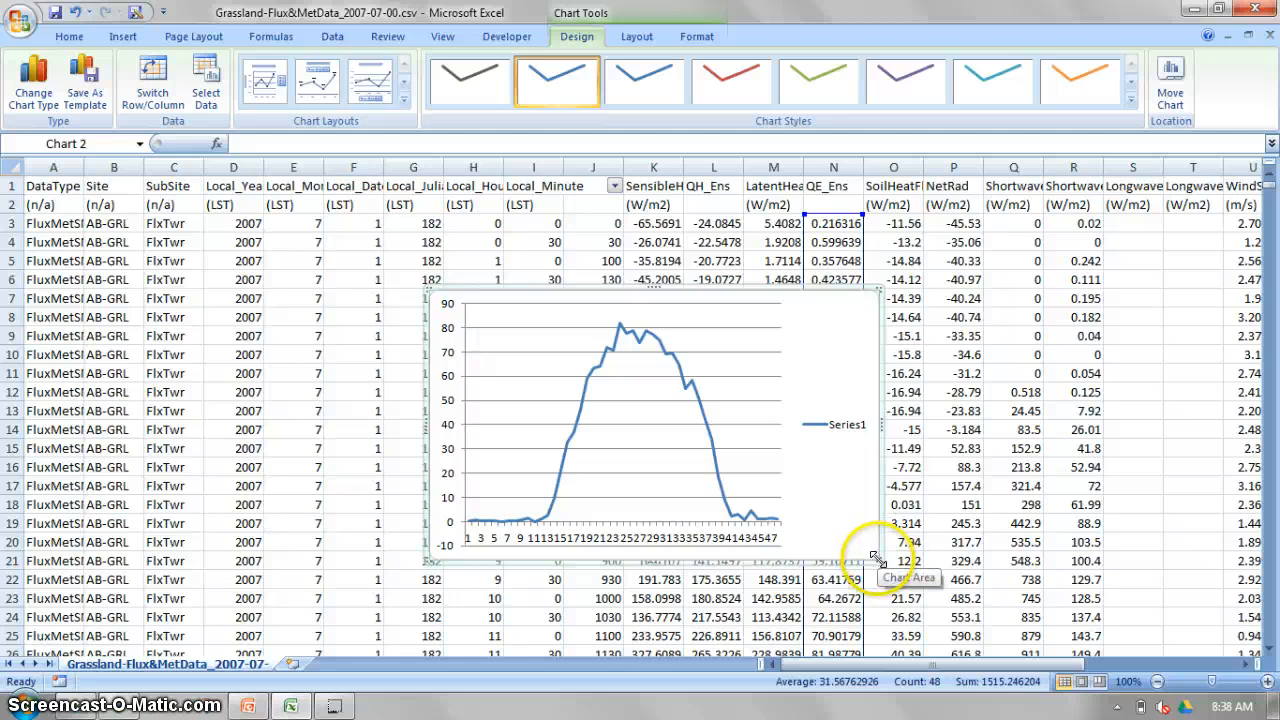
left_click_drag(909, 572, 948, 588)
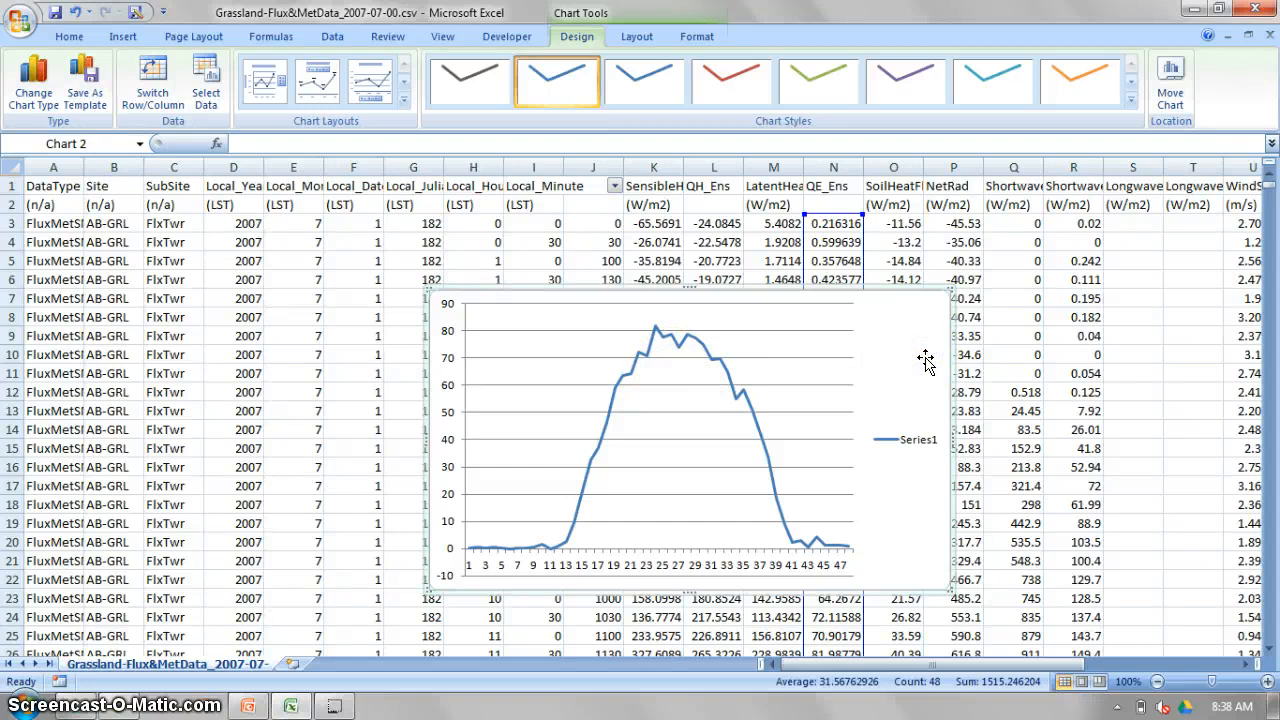
key("Delete")
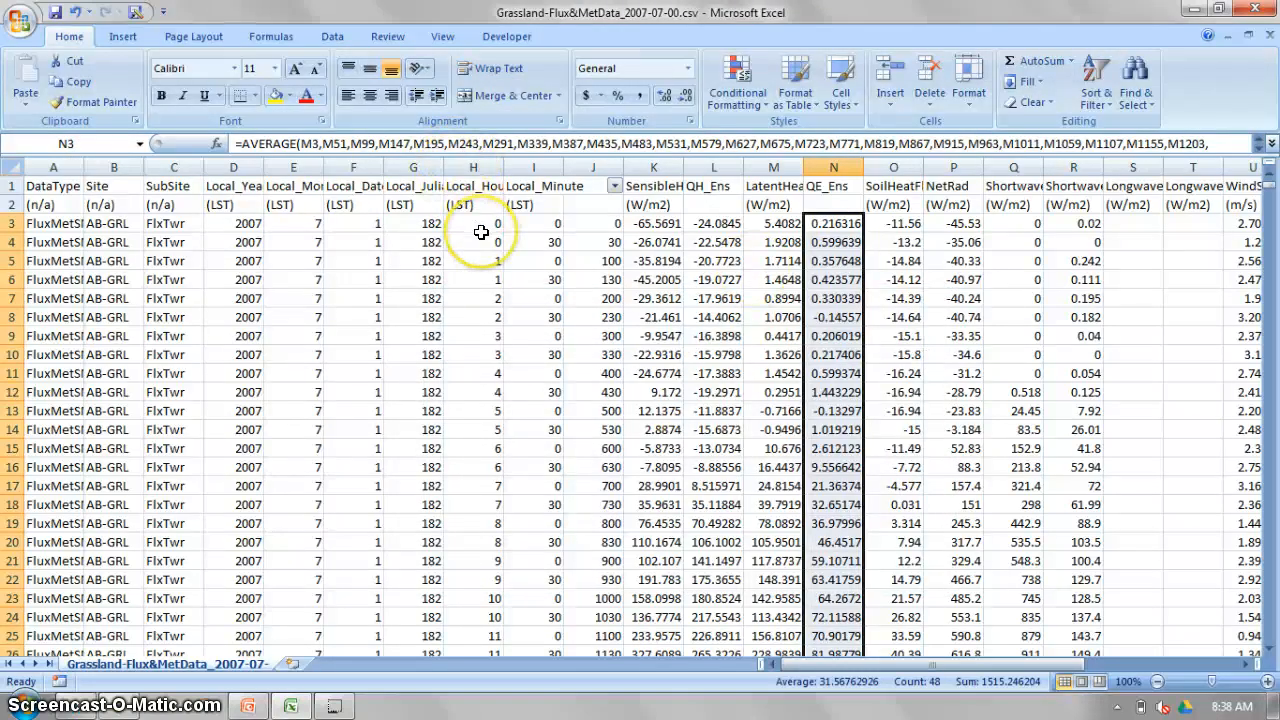
left_click(350, 706)
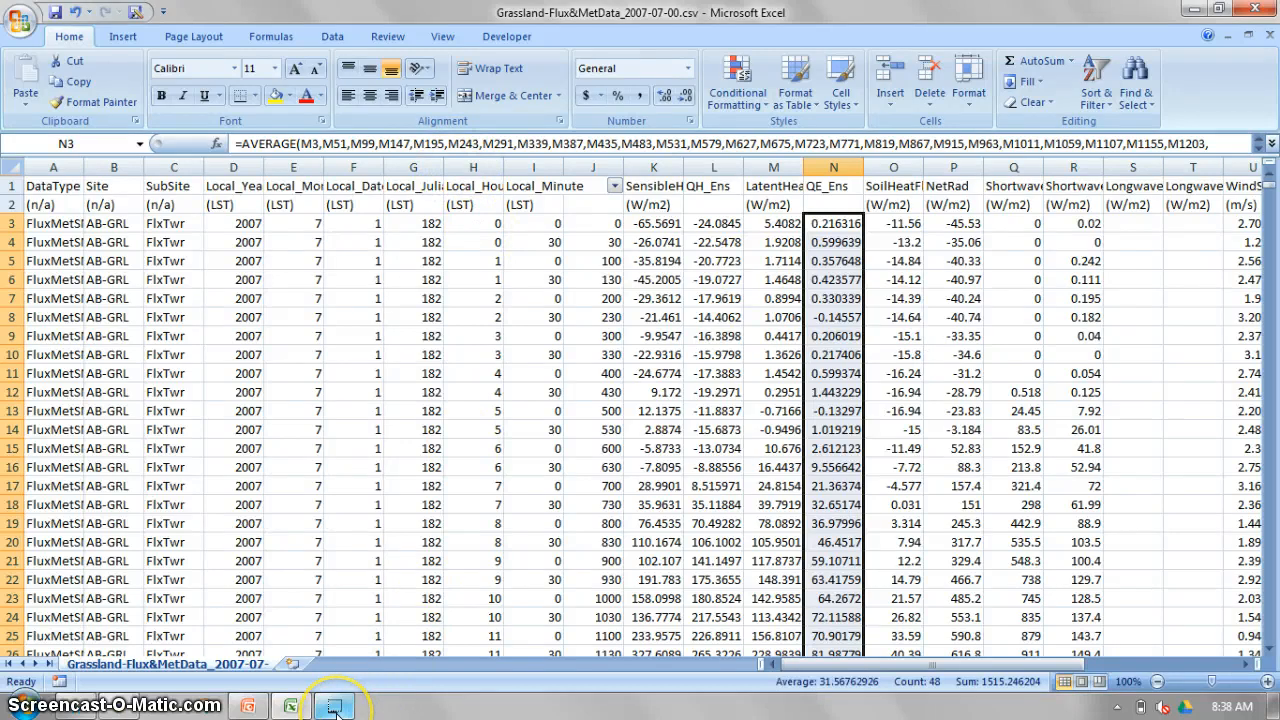